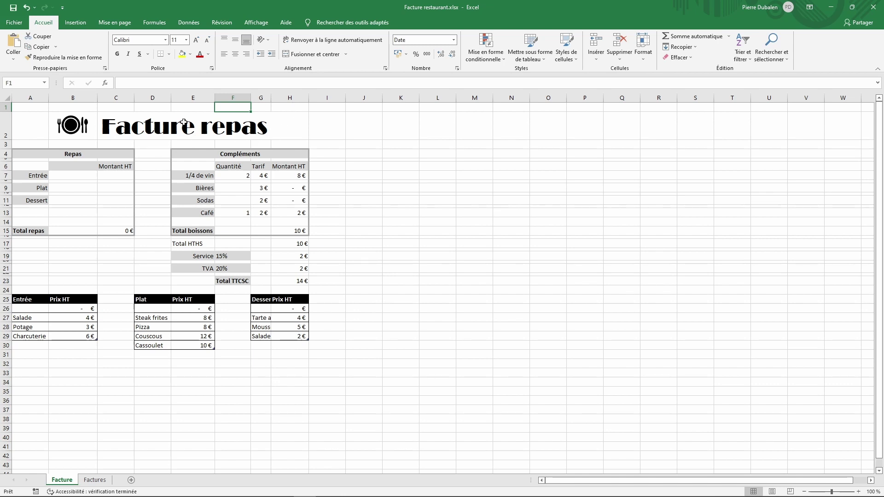
Enter the AUJOURDHUI function in cell F1 to insert today's date above the invoice title.
click(155, 84)
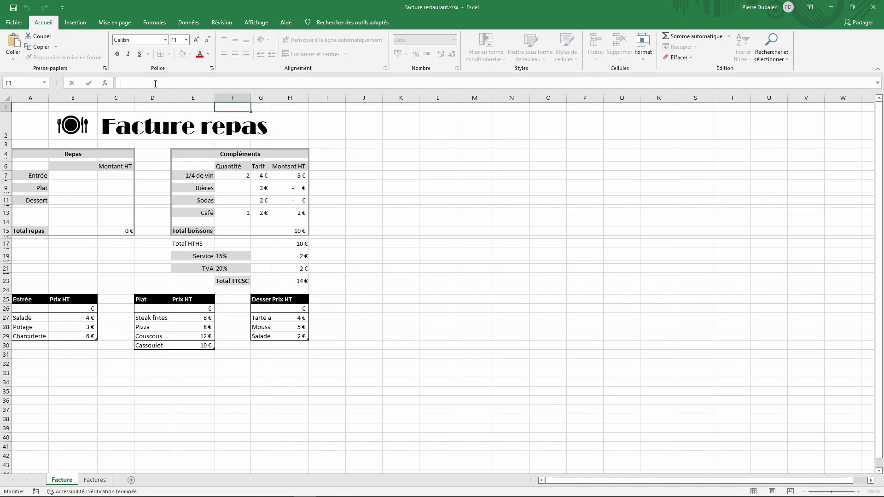
text(=)
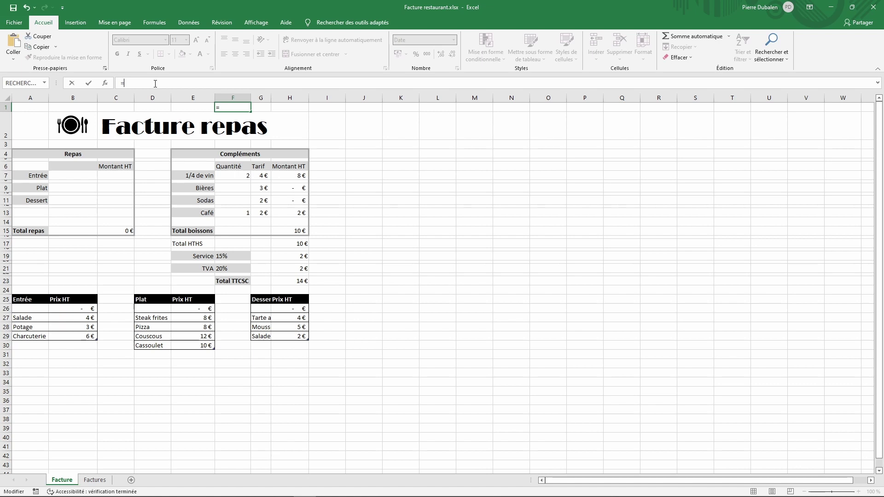
text(aujour)
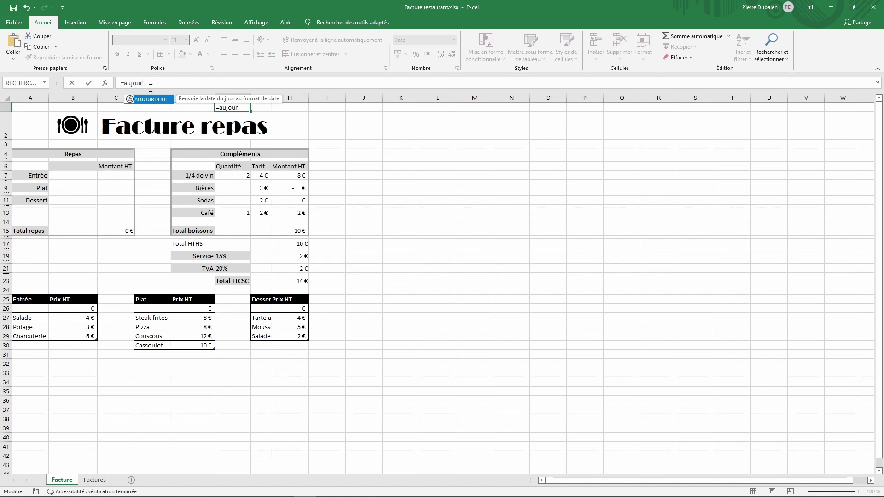
double_click(150, 99)
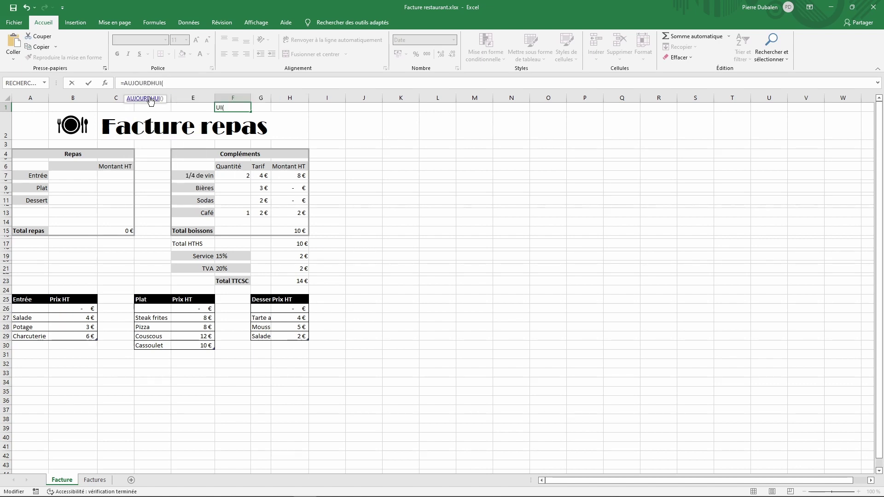
key(Return)
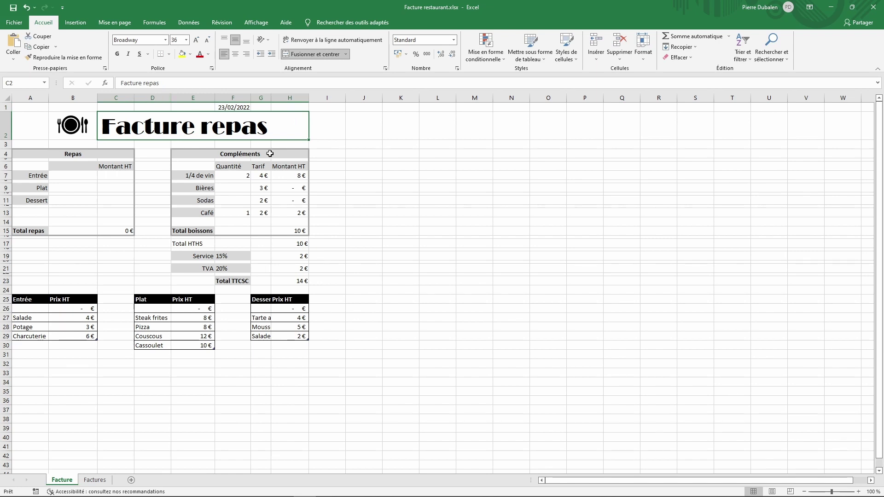
Enter the MAINTENANT function in cell H1 to insert the current date and time.
click(287, 107)
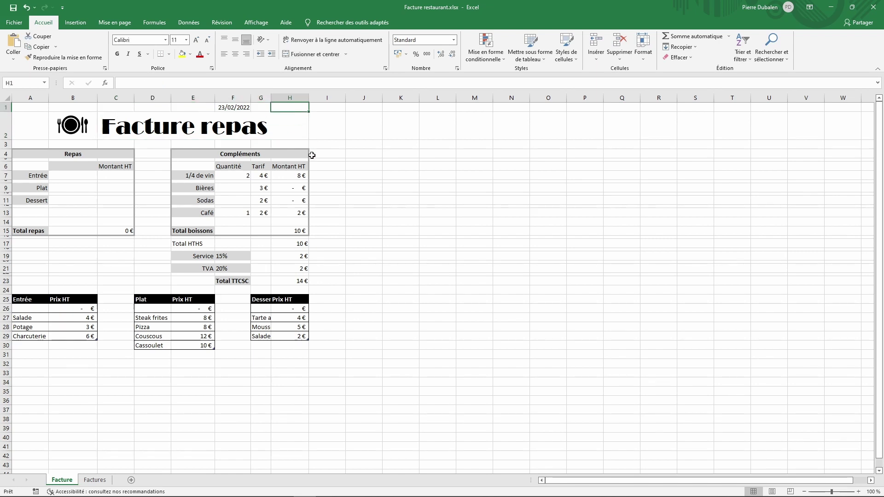
text(=)
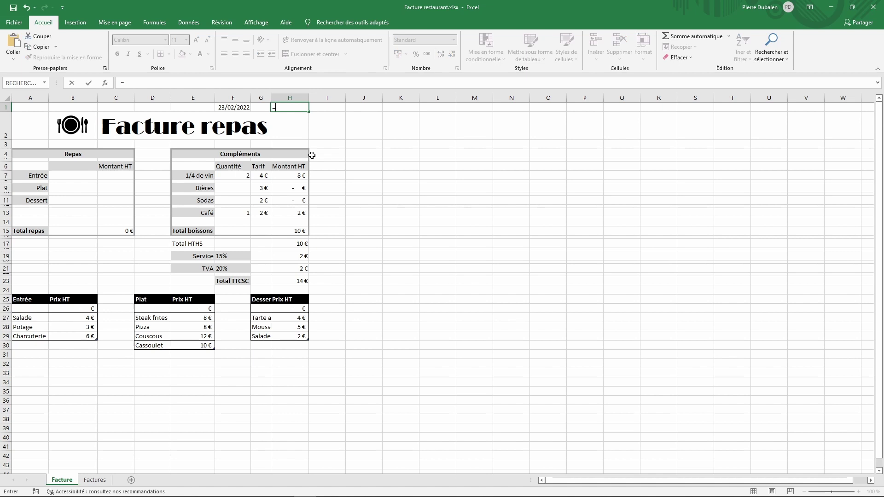
text(ùaint)
key(Left)
key(Left)
key(Left)
key(BackSpace)
text(m)
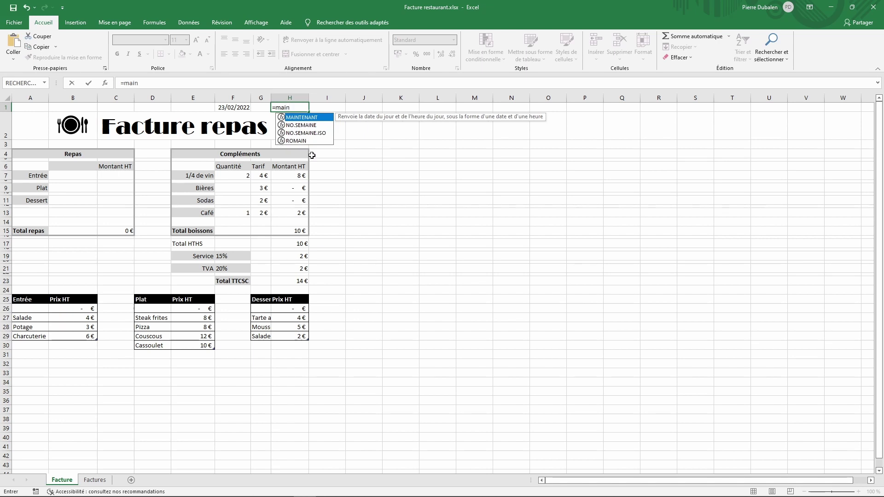
double_click(305, 117)
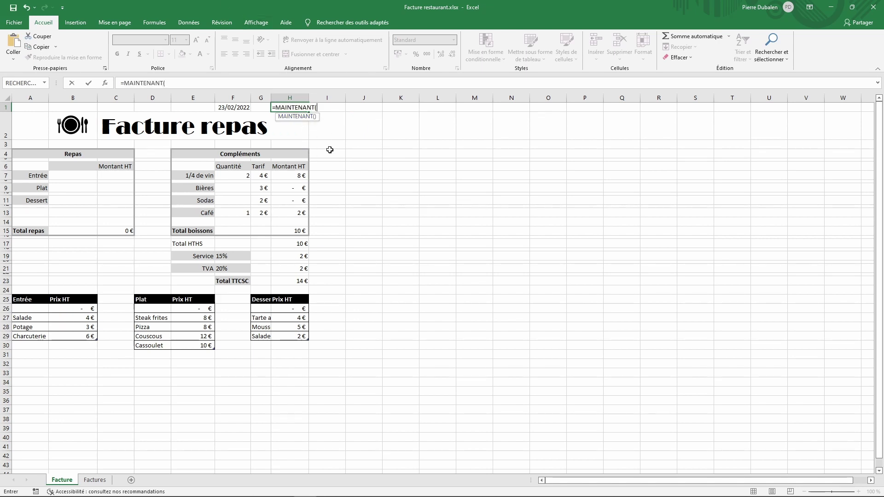
key(Return)
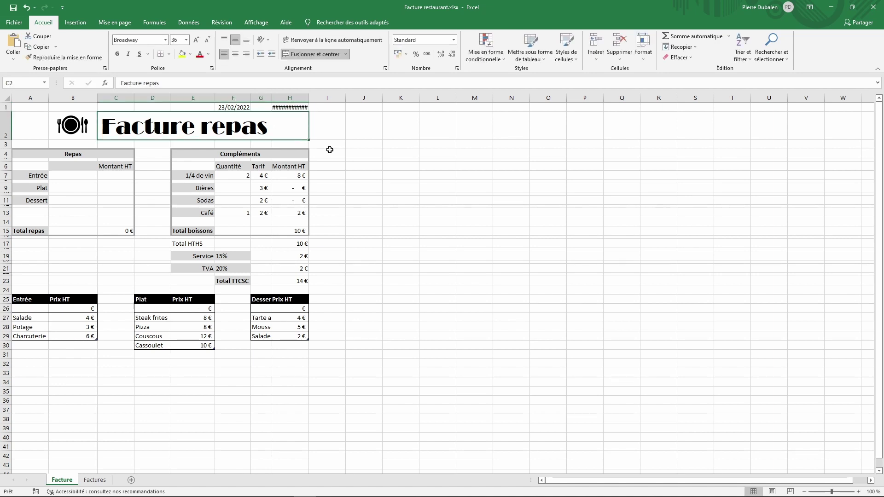
Format cell H1 with the Heure category and the 13:30 type so it displays only hours and minutes.
click(289, 107)
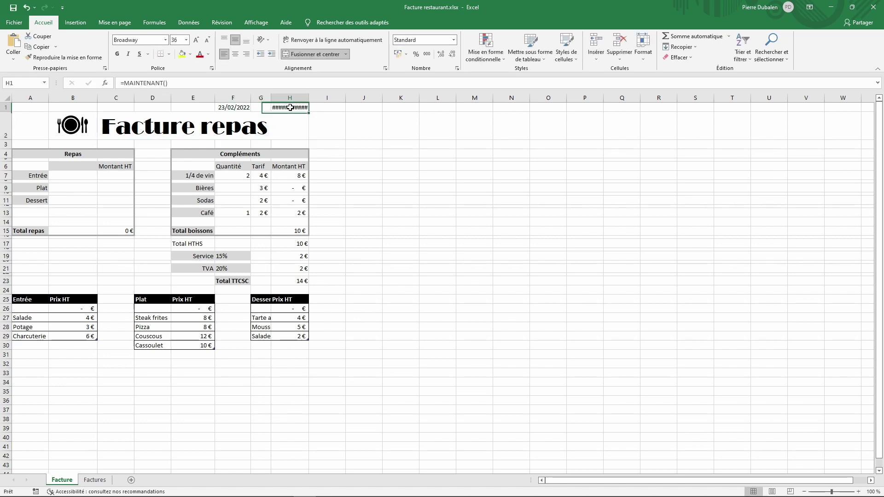
mouse_move(298, 106)
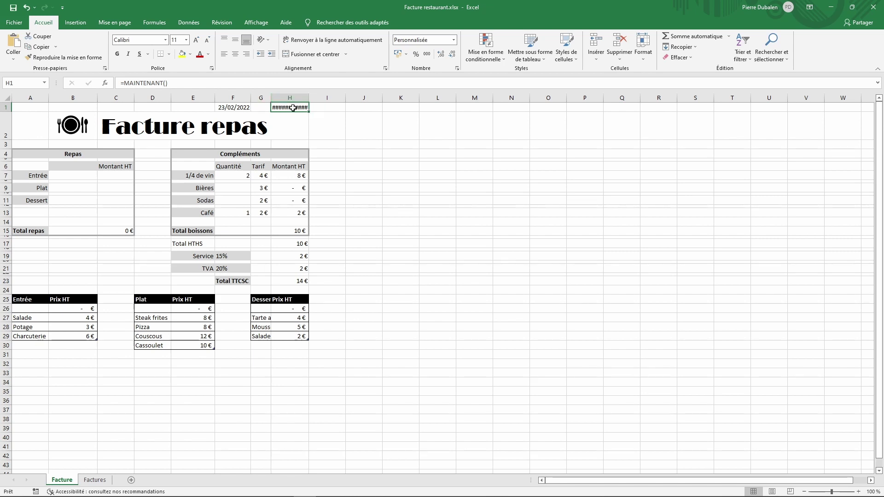
click(454, 40)
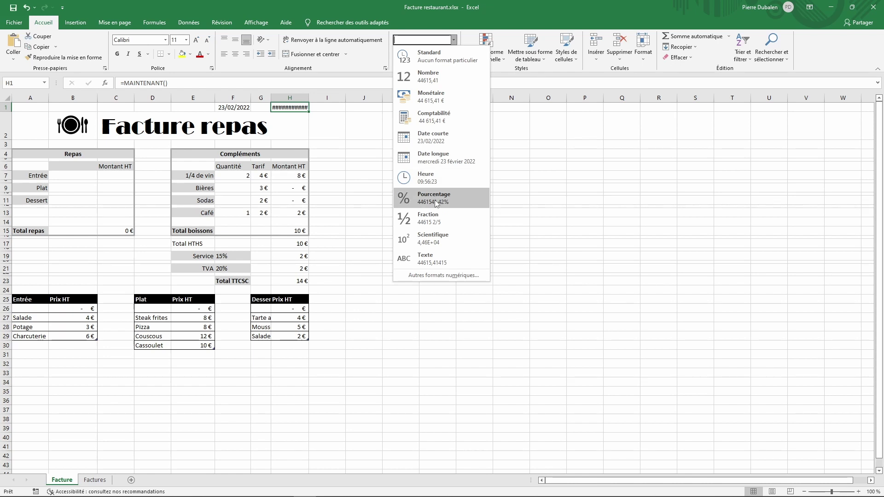
click(431, 276)
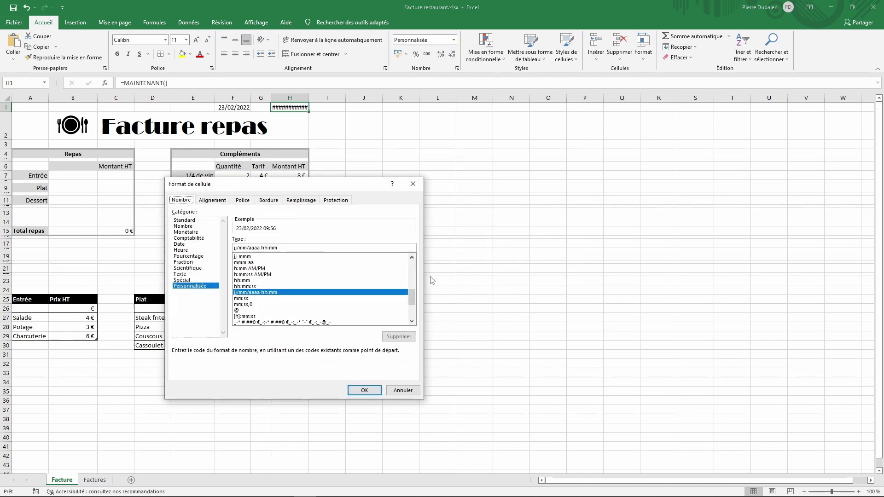
drag(346, 185, 513, 120)
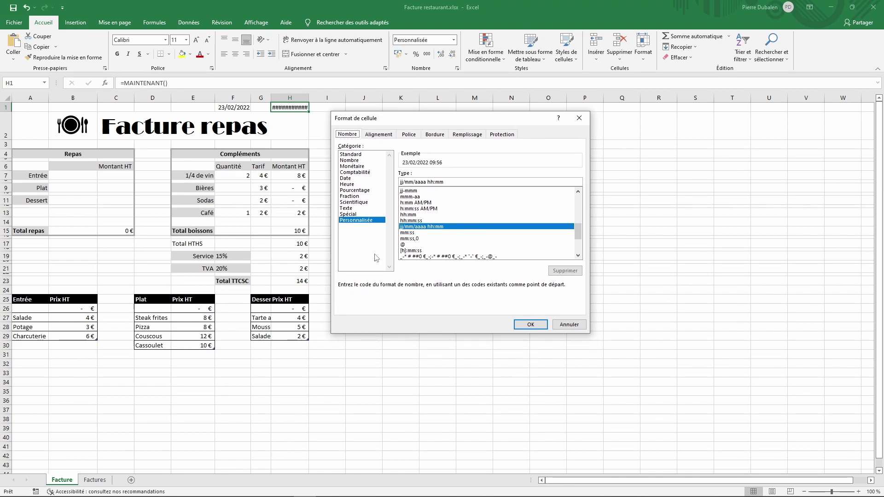
click(346, 185)
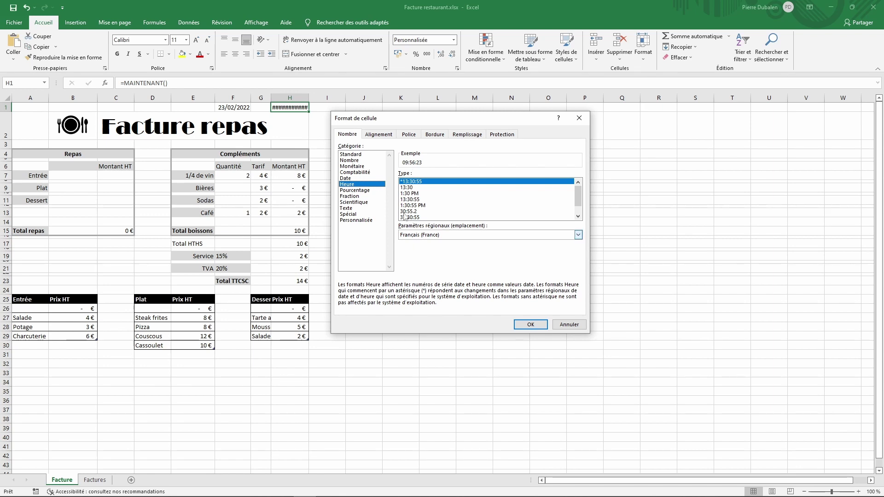
click(404, 187)
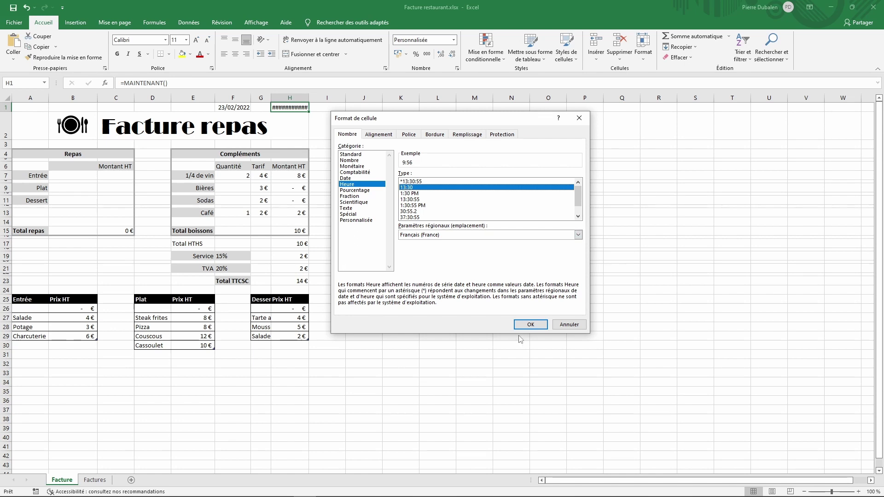
click(528, 326)
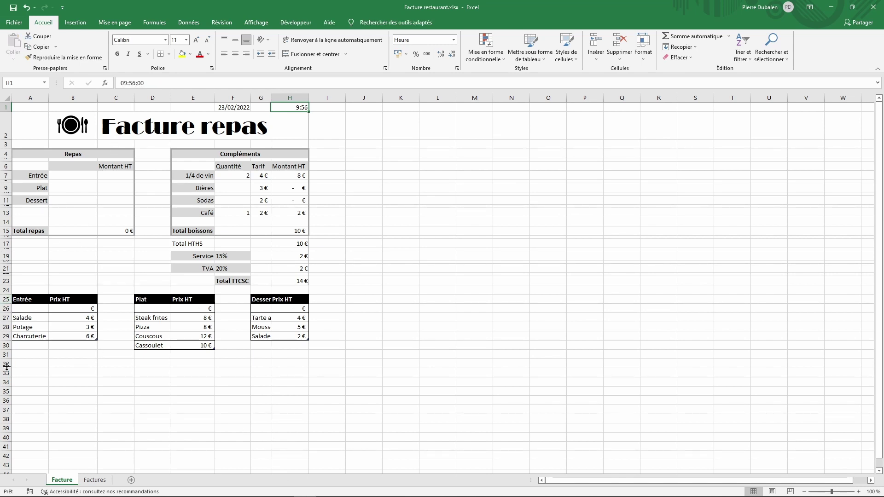
Hide rows 25 to 30 containing the Entrée, Plat and Dessert price tables.
drag(6, 299, 6, 345)
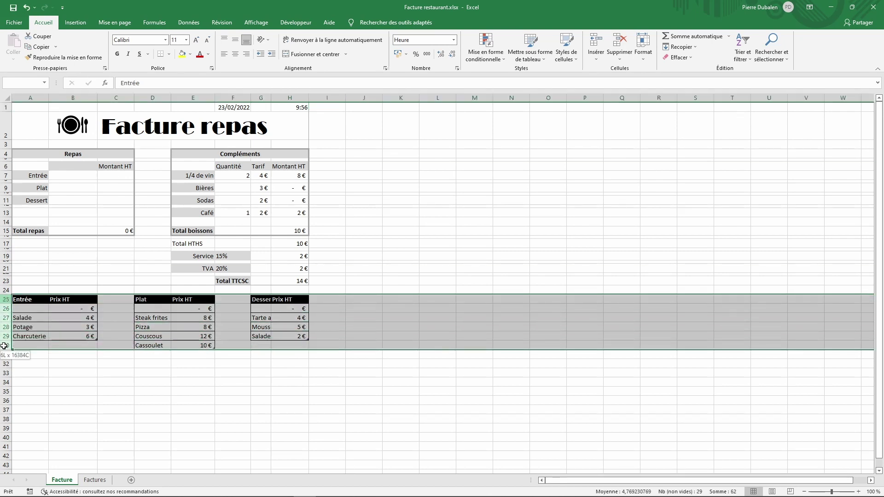
right_click(7, 302)
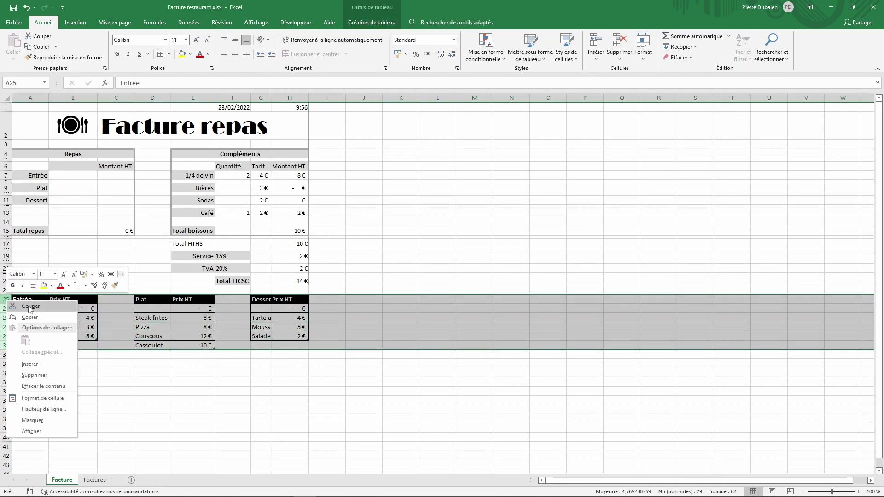
click(37, 425)
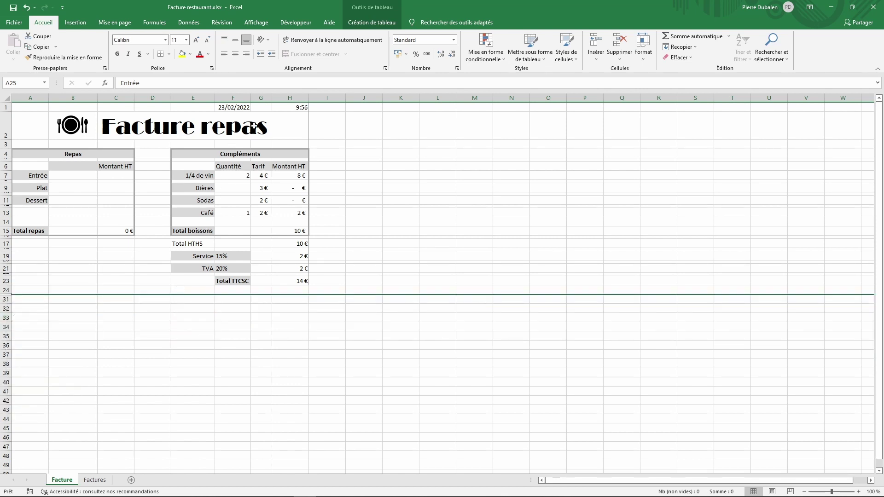
click(292, 108)
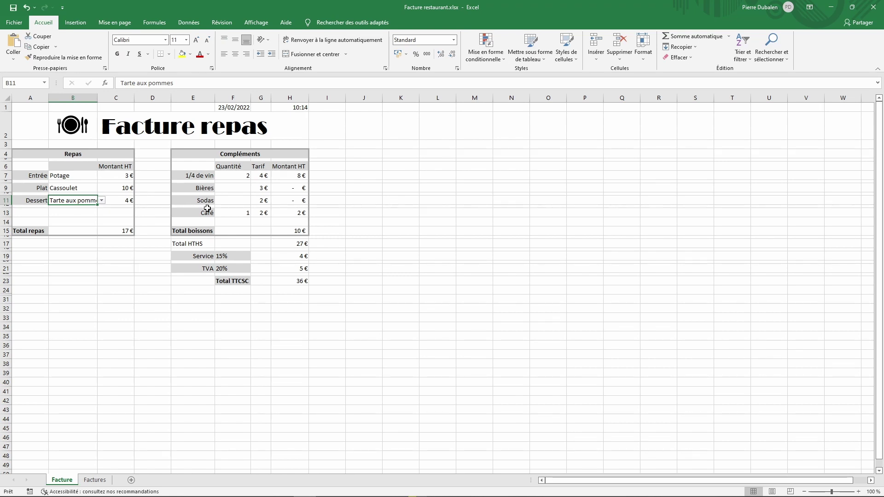
Set the Bières quantity to 1 and clear the 1/4 de vin quantity in the Compléments table.
click(237, 187)
text(1)
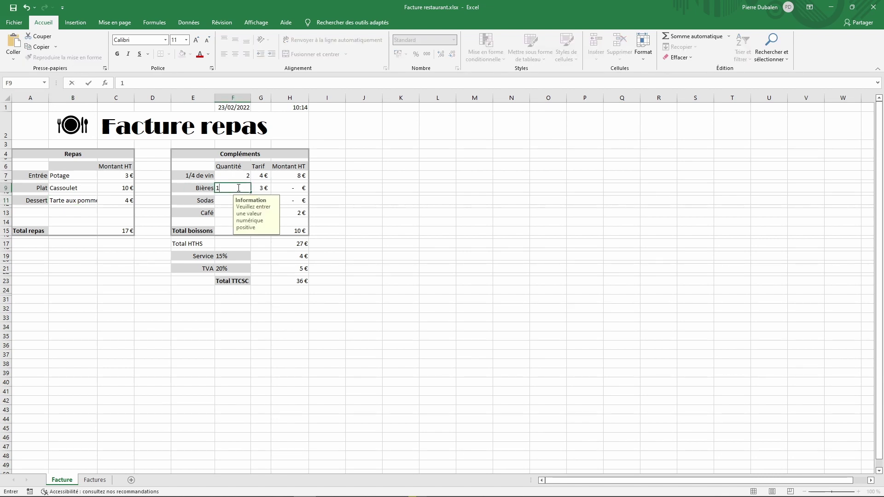
key(Up)
key(Up)
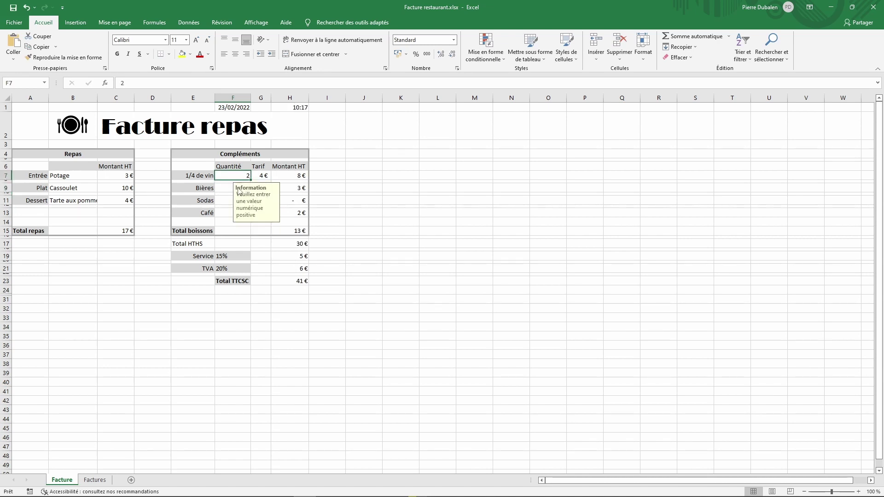
key(BackSpace)
key(Return)
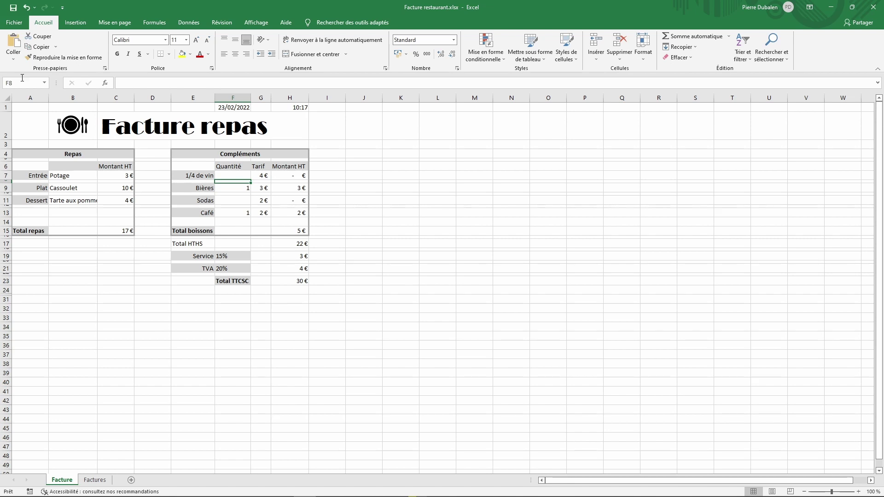
Enable the Développeur tab in the ribbon customization options.
click(14, 23)
click(30, 480)
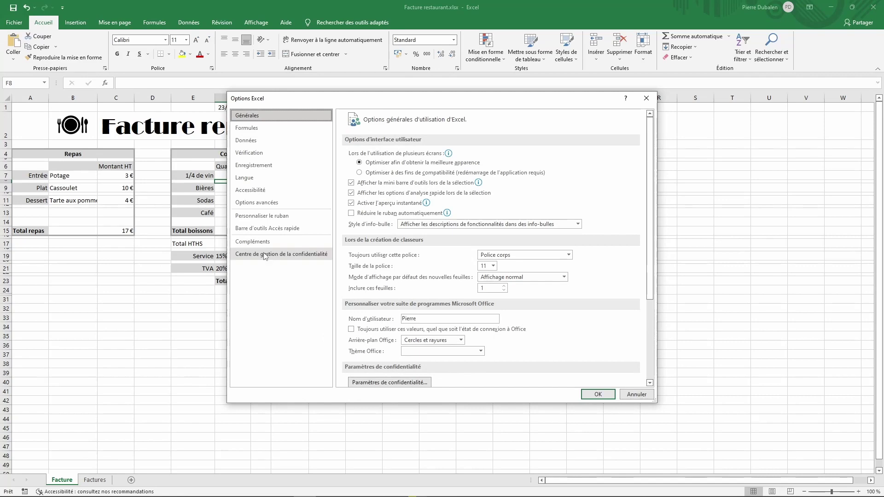
click(252, 216)
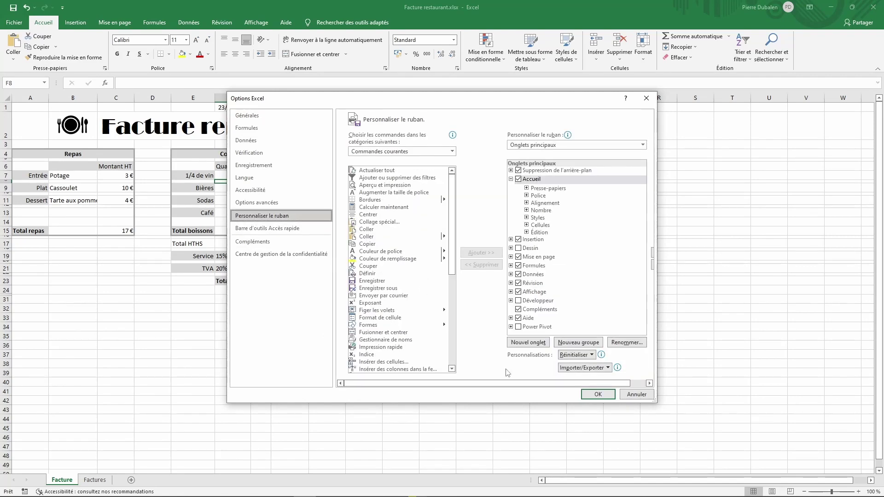
click(518, 301)
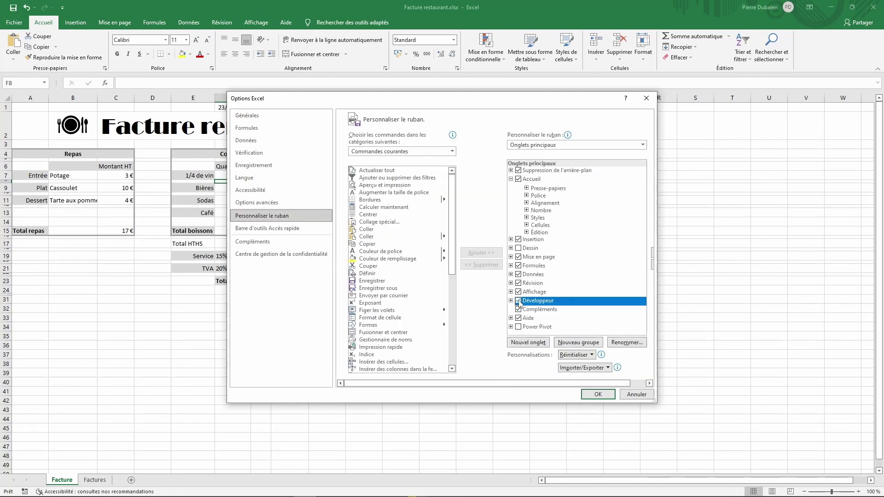
click(597, 394)
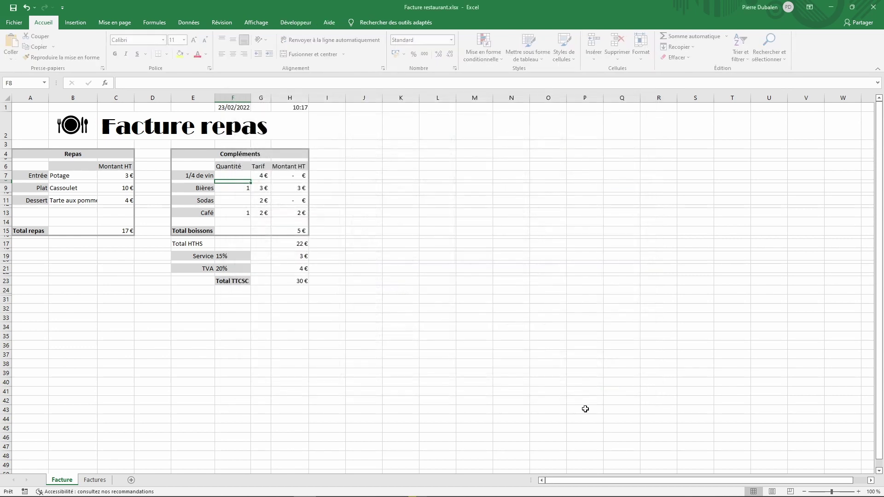
Start recording a macro named Reinit stored in Ce classeur.
click(295, 23)
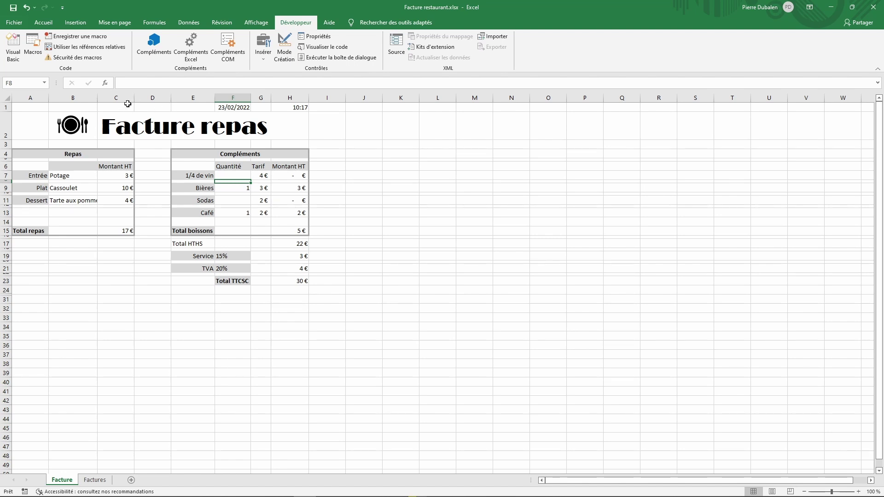
click(88, 39)
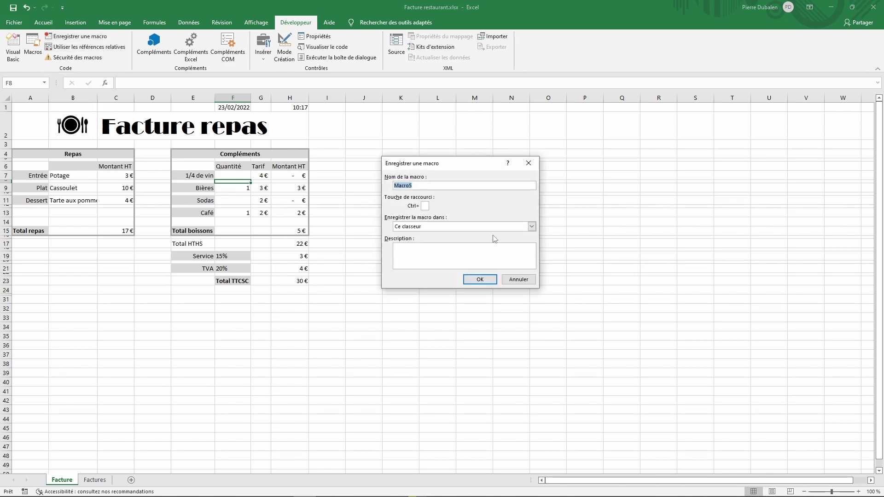
text(Reinit)
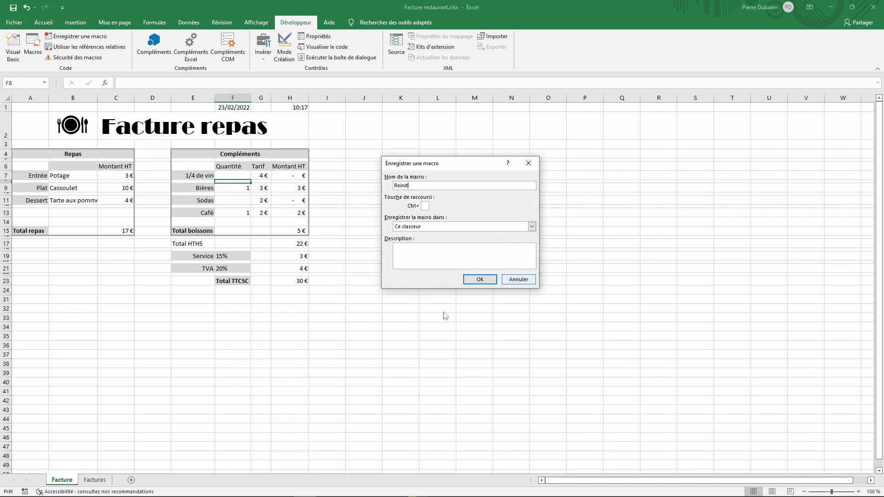
click(479, 280)
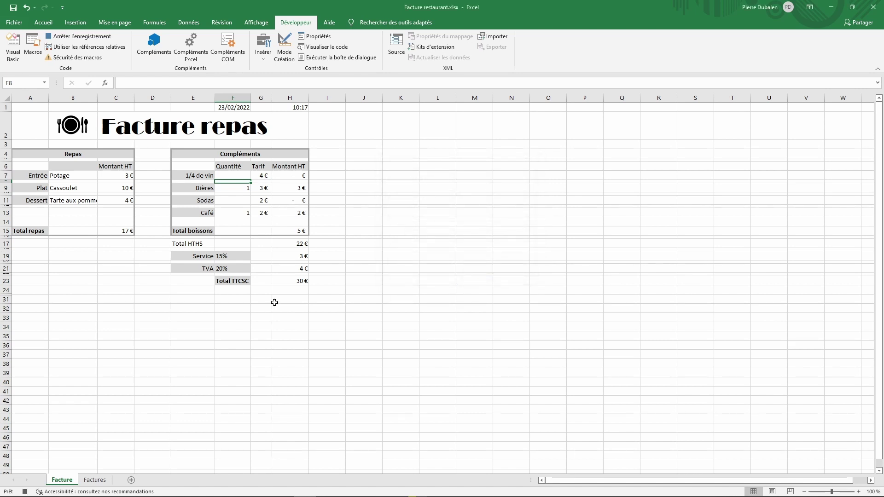
Clear the Entrée, Plat and Dessert selections in the Repas table.
click(68, 174)
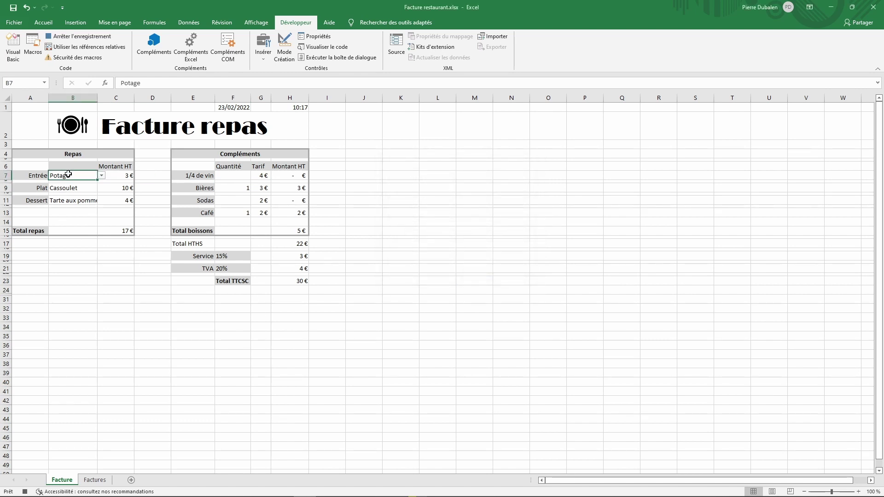
key(Delete)
click(69, 187)
key(Delete)
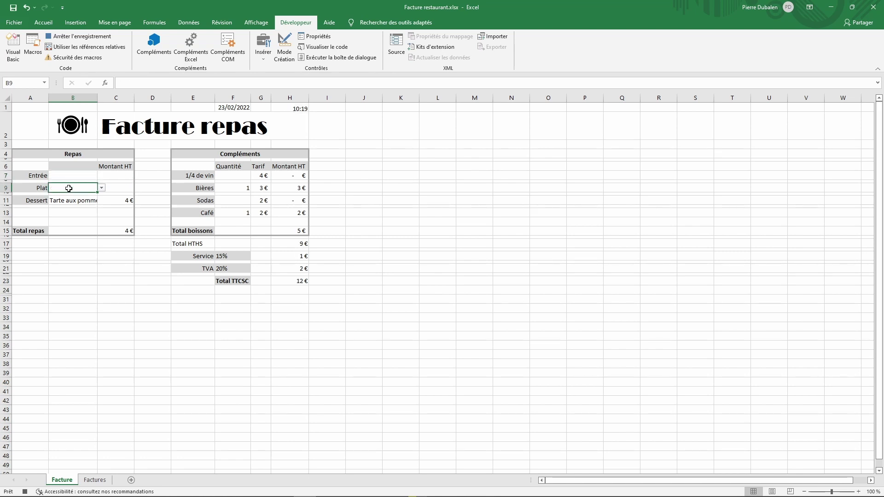
click(68, 200)
key(Delete)
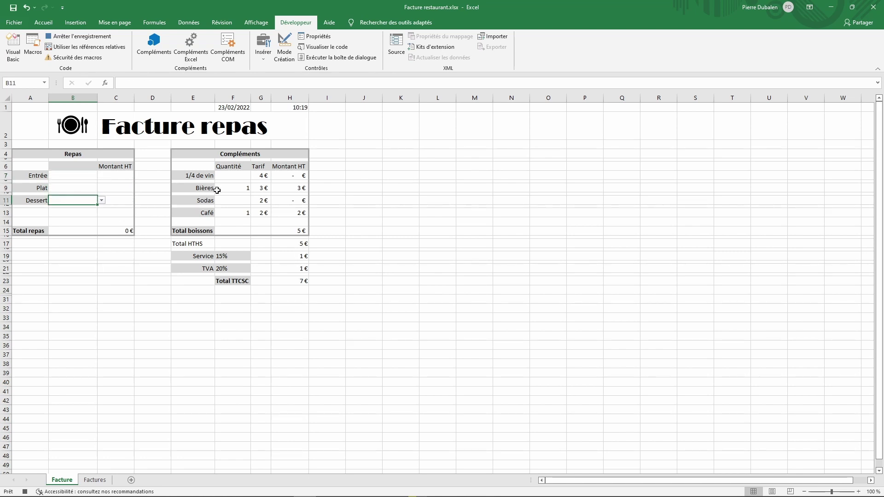
Clear the Bières and Café quantities in the Compléments table and stop recording the macro.
click(230, 175)
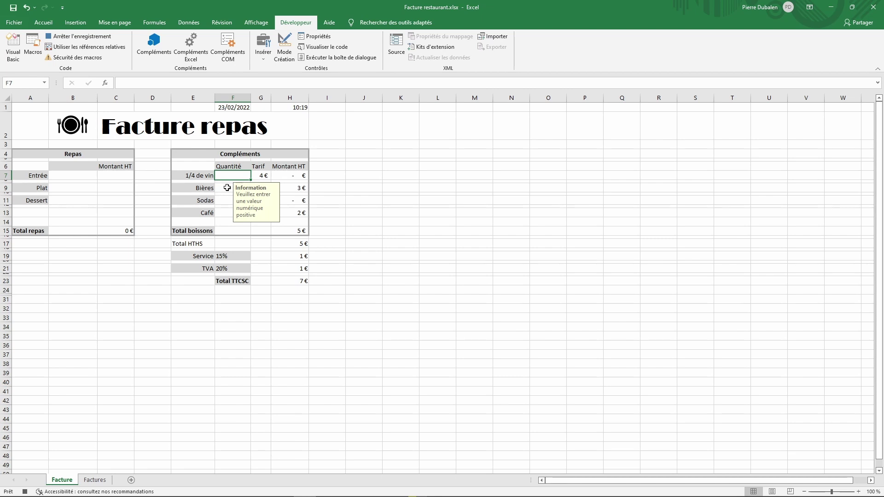
click(227, 188)
key(Delete)
click(221, 200)
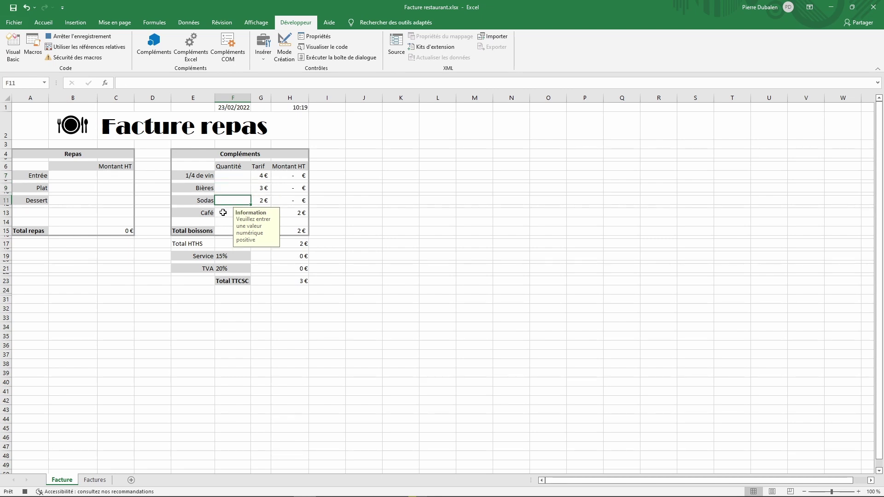
click(222, 212)
key(Delete)
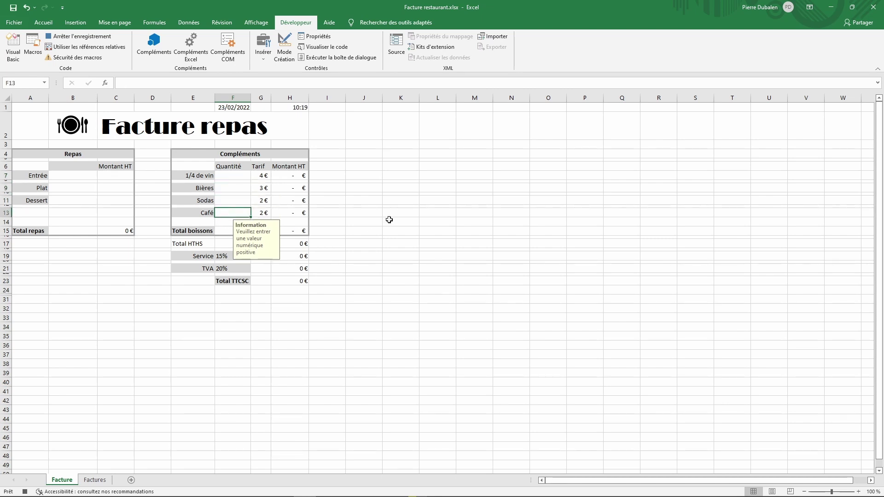
click(81, 38)
Choose Charcuterie as the Entrée and Pizza as the Plat in the Repas table.
click(84, 176)
click(101, 175)
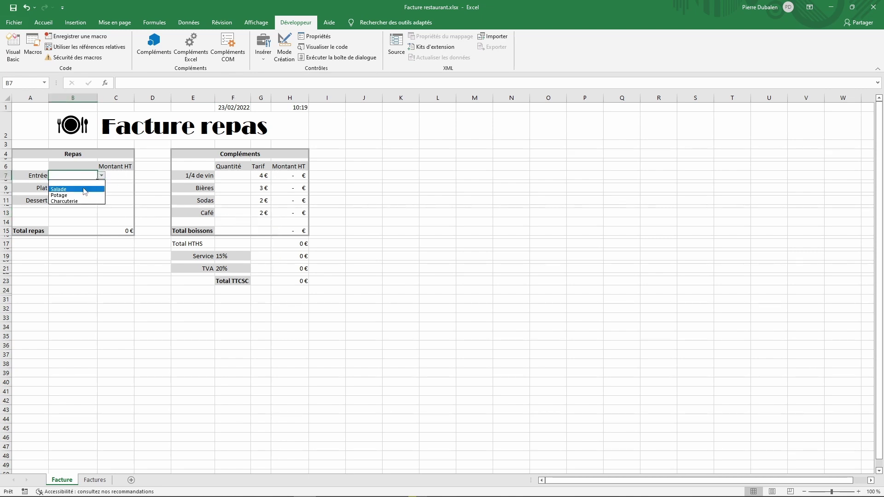
click(69, 201)
click(101, 188)
click(69, 188)
click(101, 187)
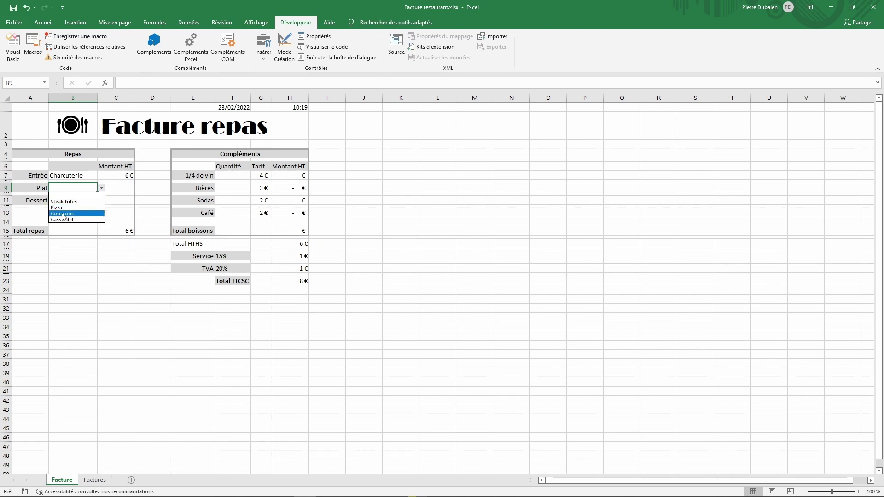
click(63, 208)
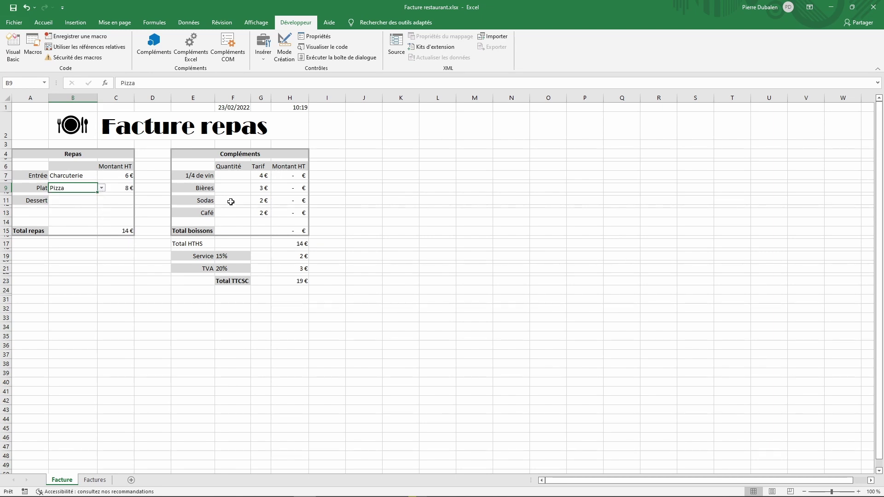
Set the 1/4 de vin and Café quantities to 1 in the Compléments table.
click(232, 175)
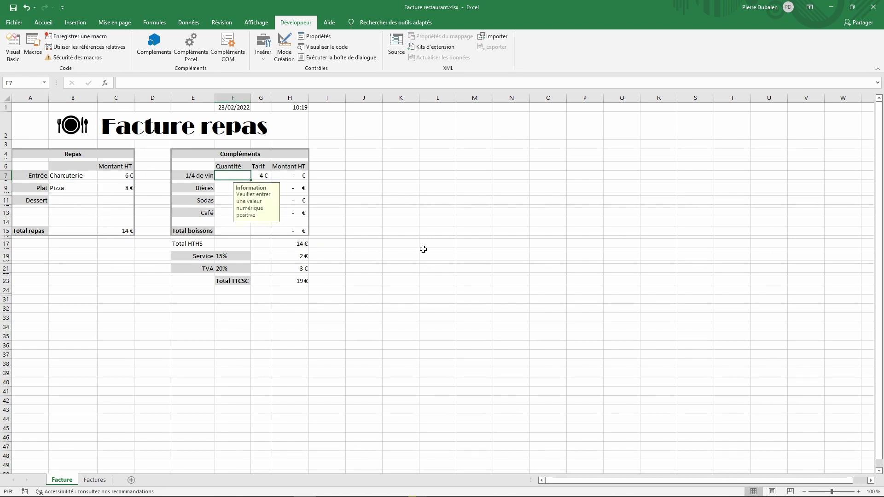
text(1)
key(Return)
key(Return)
key(Return)
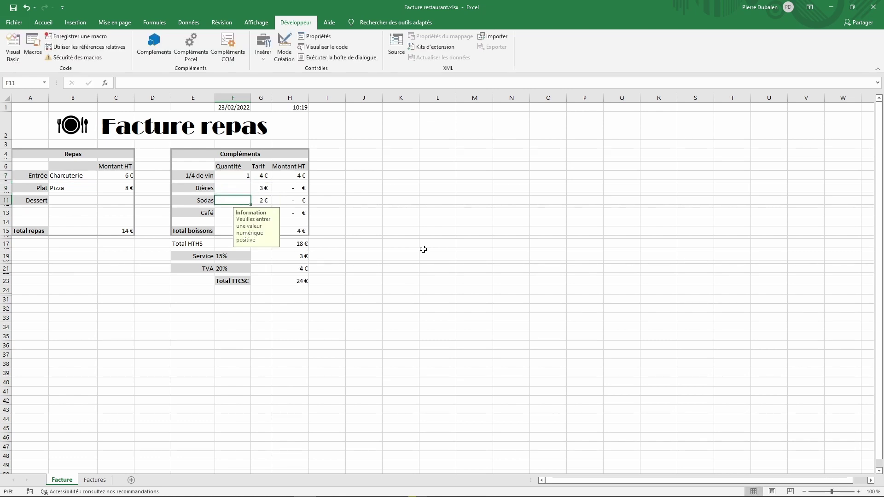
text(1)
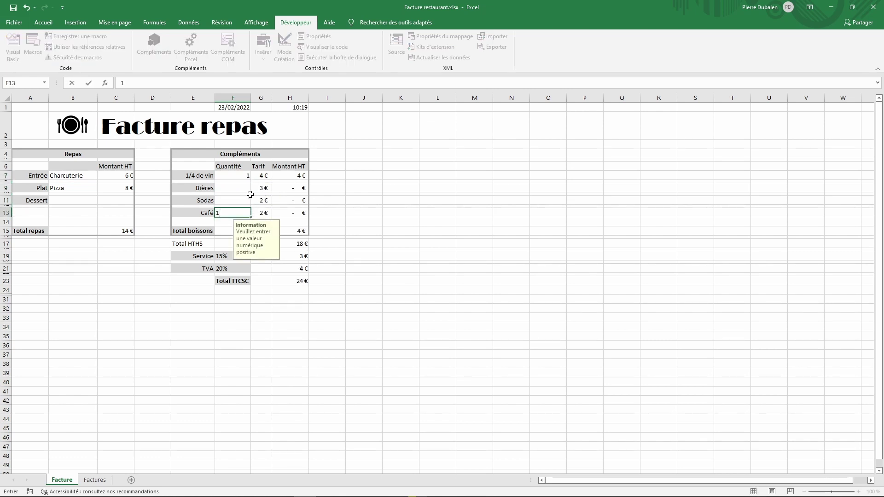
click(157, 200)
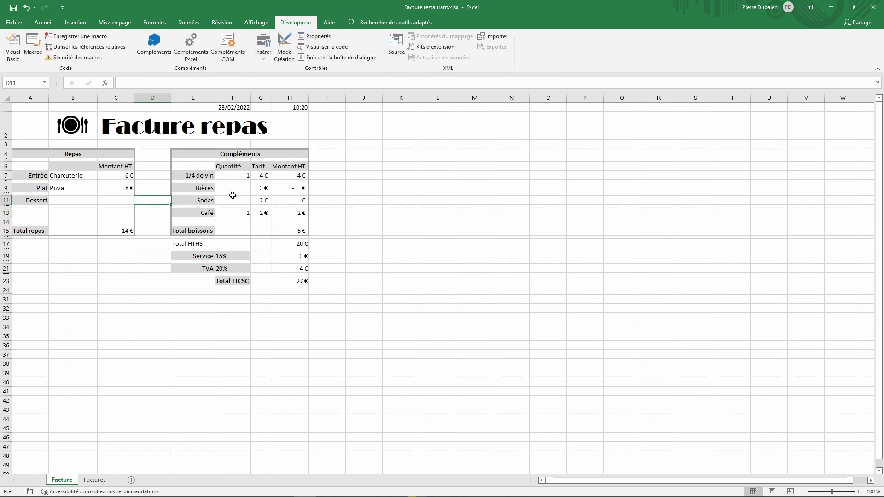
Run the Reinit macro to clear the order entries on the Facture sheet.
click(33, 41)
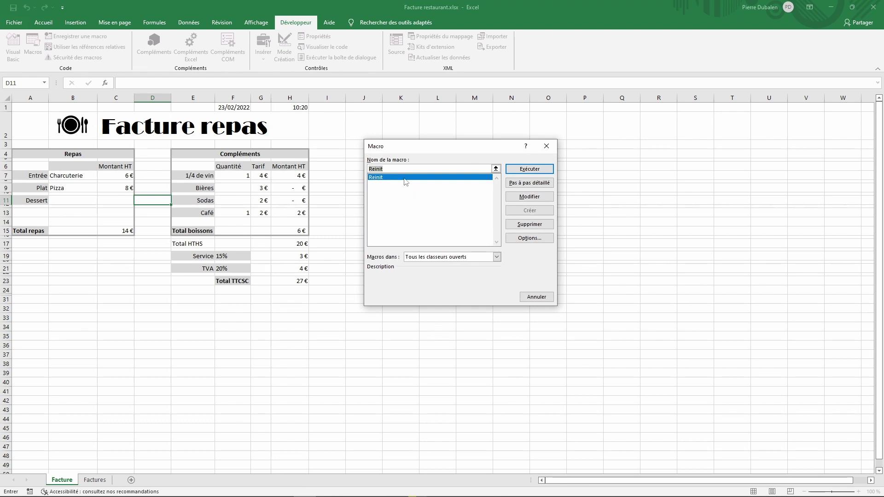
click(525, 167)
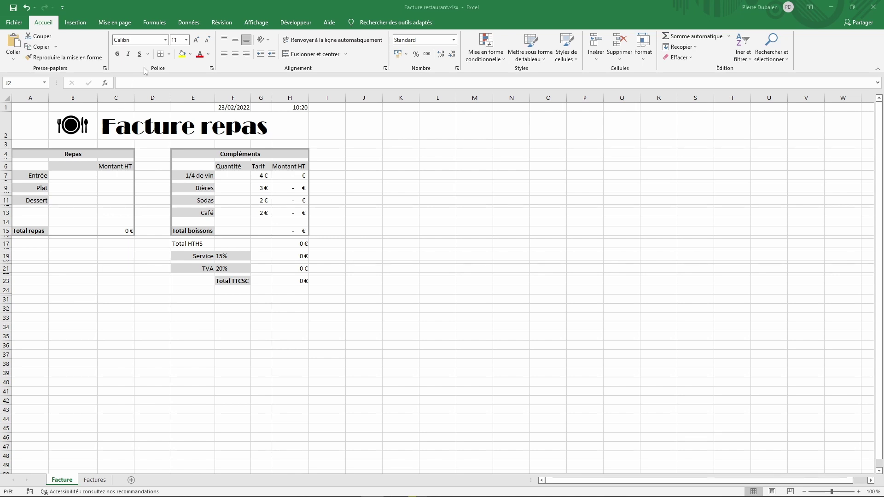
Draw a rounded rectangle about 4.6 cm wide and 2 cm high beside the invoice, across columns I to K.
click(78, 23)
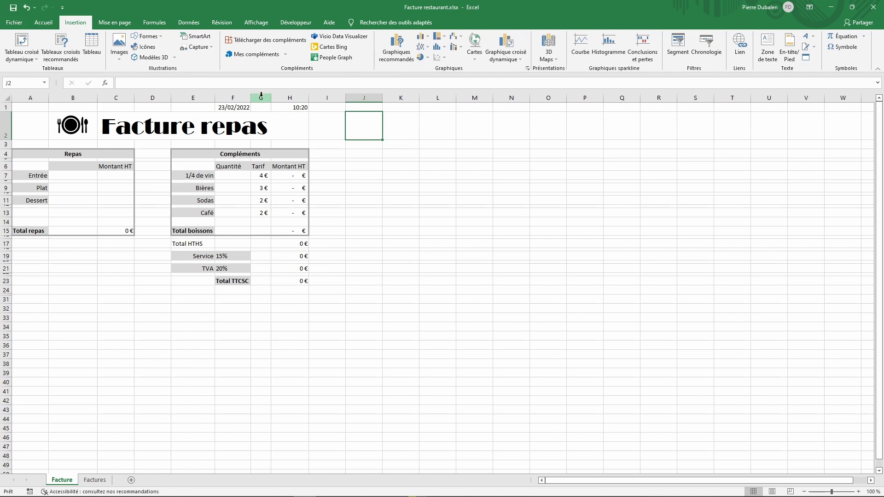
click(154, 40)
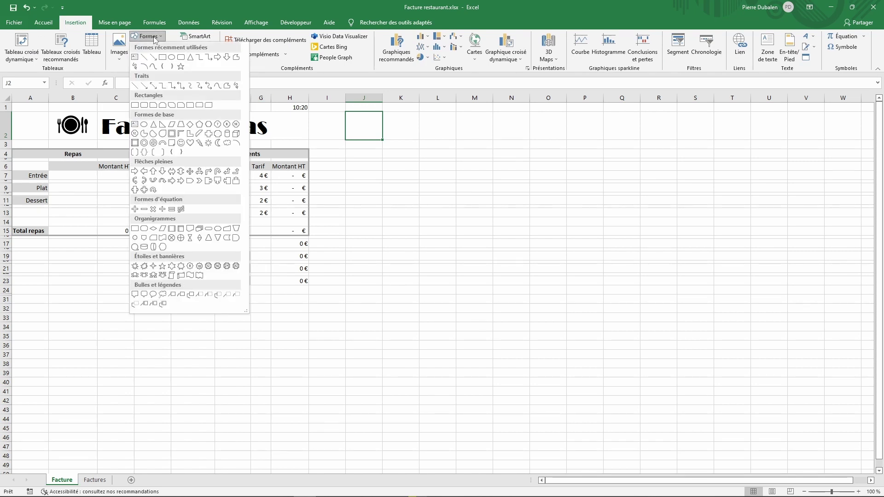
click(181, 58)
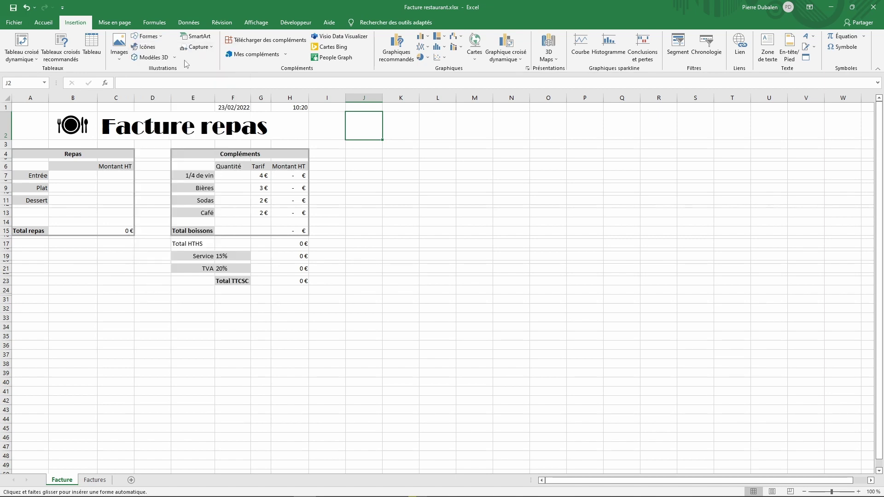
drag(334, 120, 414, 155)
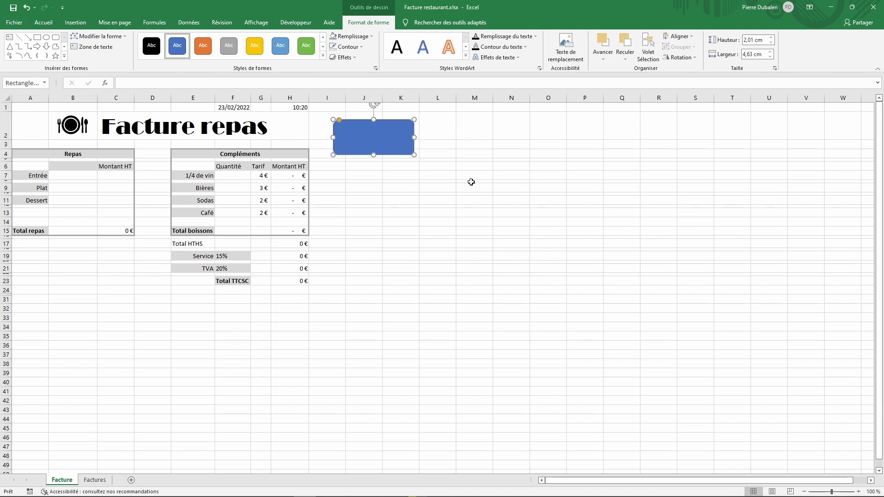
Fill the rounded rectangle with a medium grey theme colour and remove its outline.
click(371, 37)
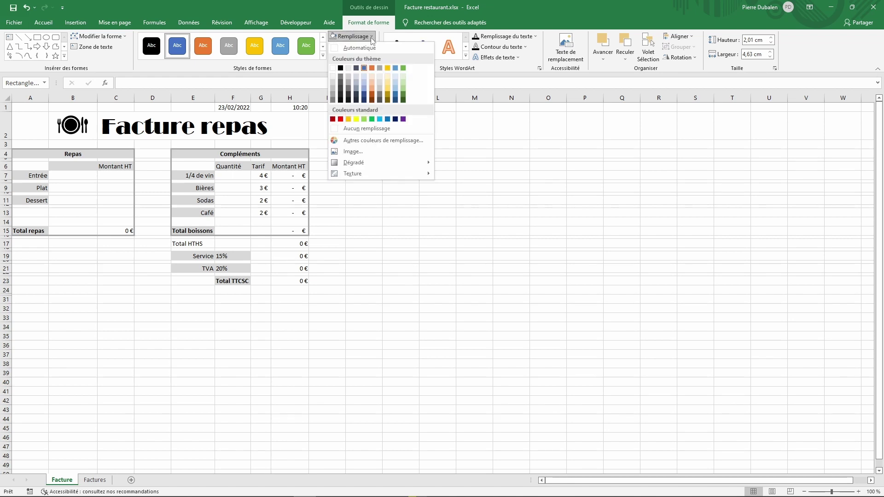
click(332, 95)
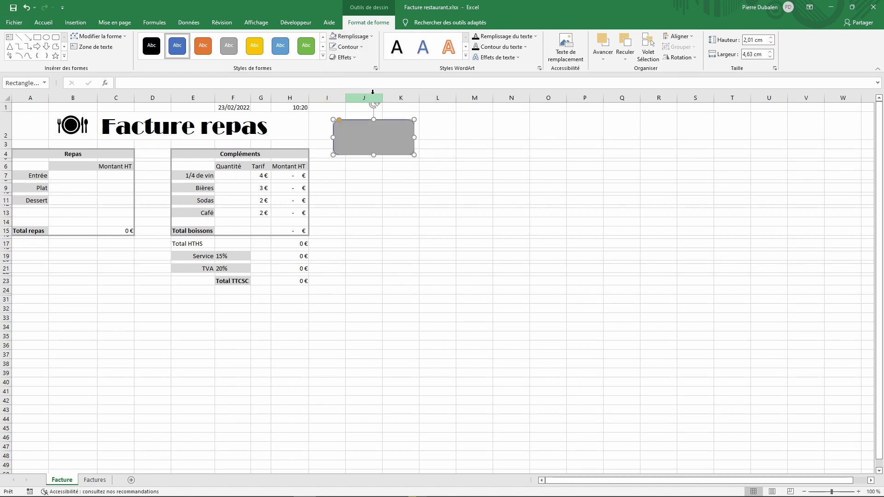
click(362, 47)
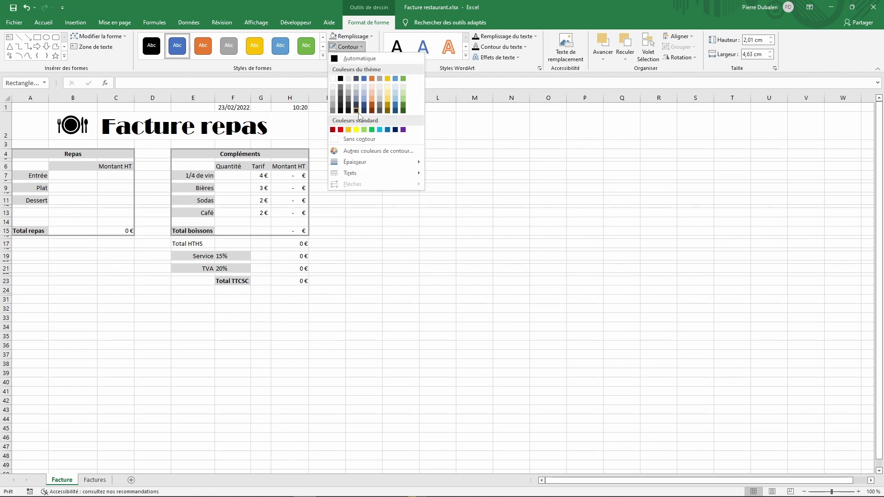
click(353, 139)
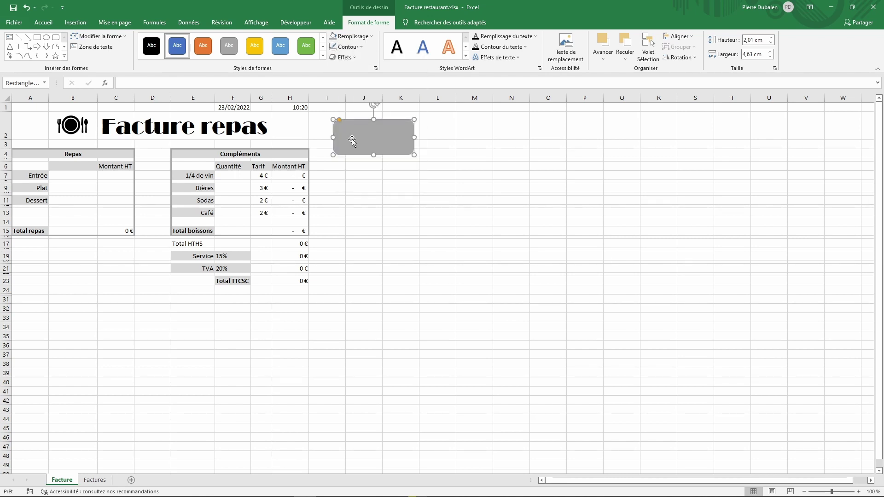
Label the rounded rectangle with the text "Réinitialisation du formulaire".
text(Réinitialisatio)
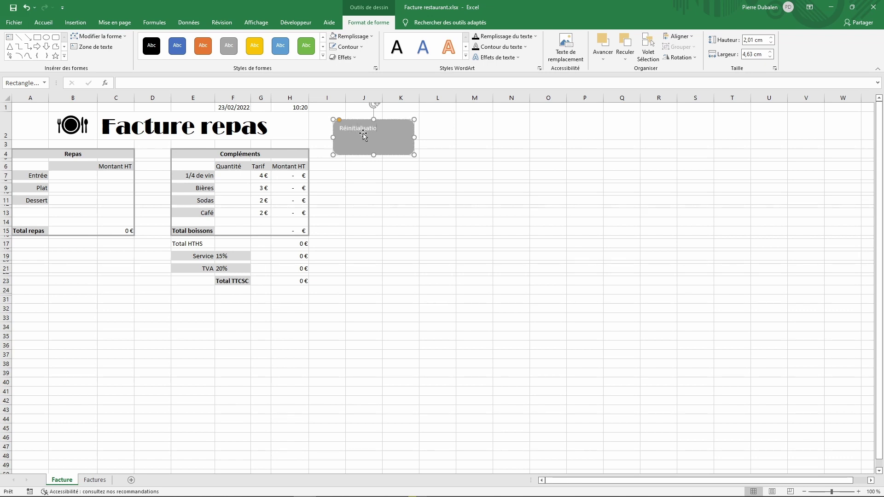
text(n du formulaire)
Centre the rounded rectangle's label horizontally and vertically and set its font size to 14.
click(359, 119)
click(43, 22)
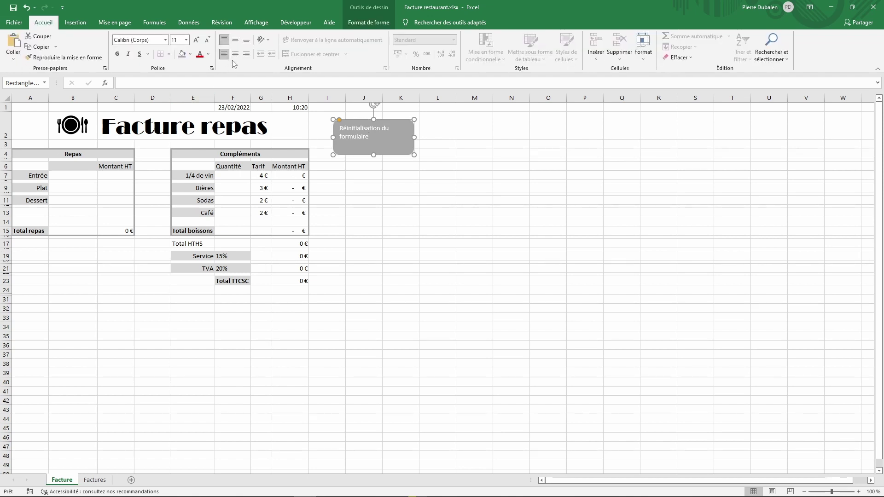
click(235, 40)
click(235, 54)
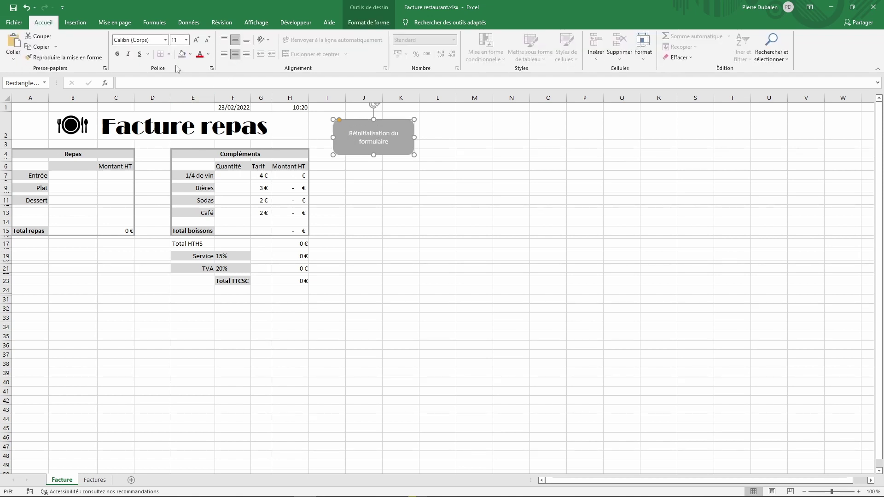
click(197, 40)
click(197, 40)
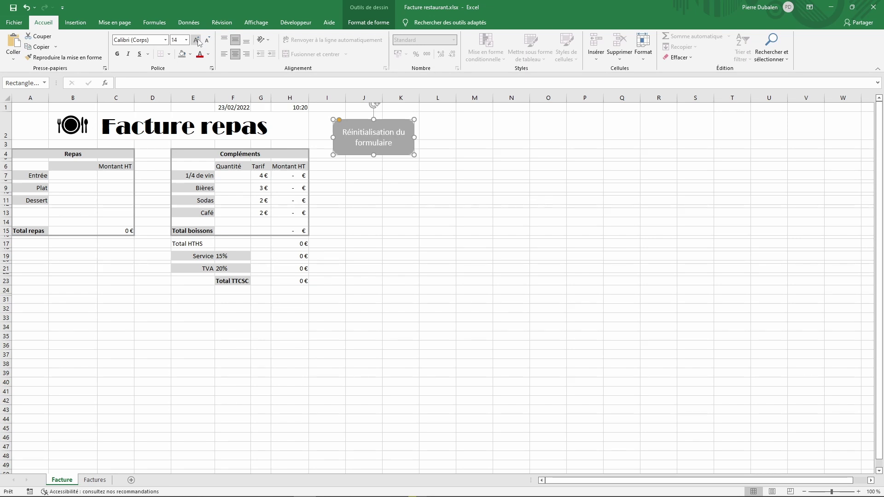
Assign the Reinit macro to the rounded rectangle and deselect the shape.
right_click(384, 125)
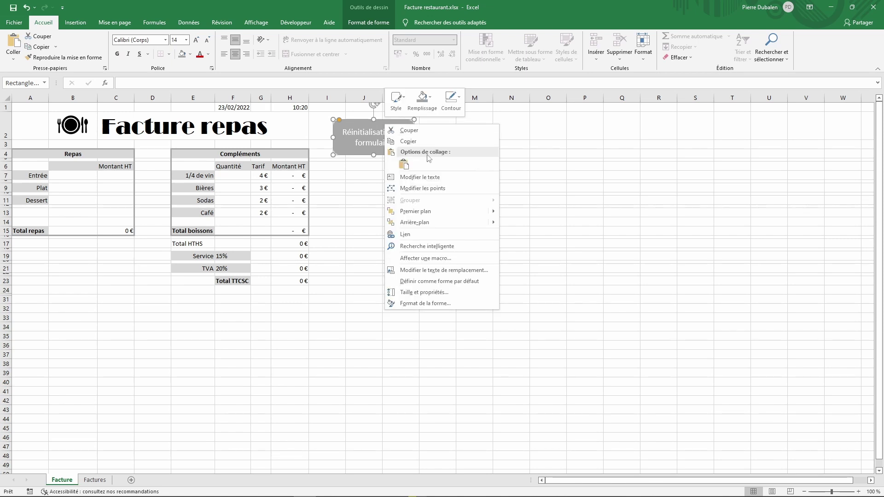
click(425, 258)
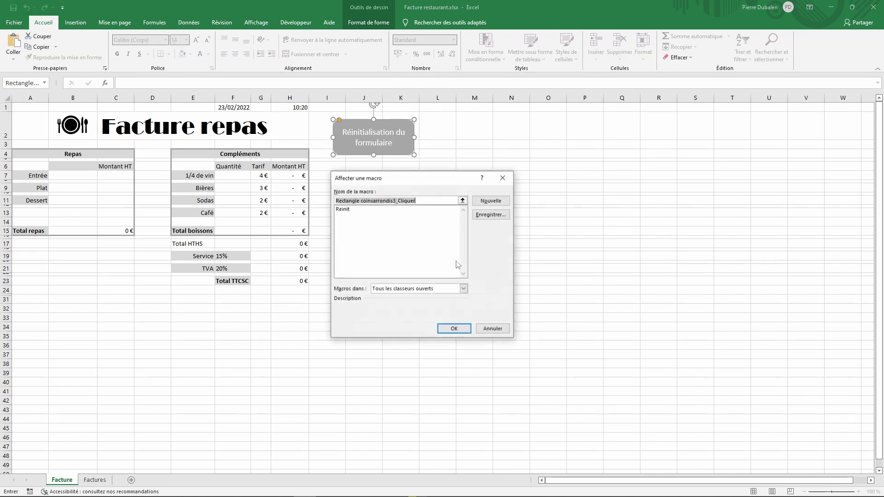
click(349, 209)
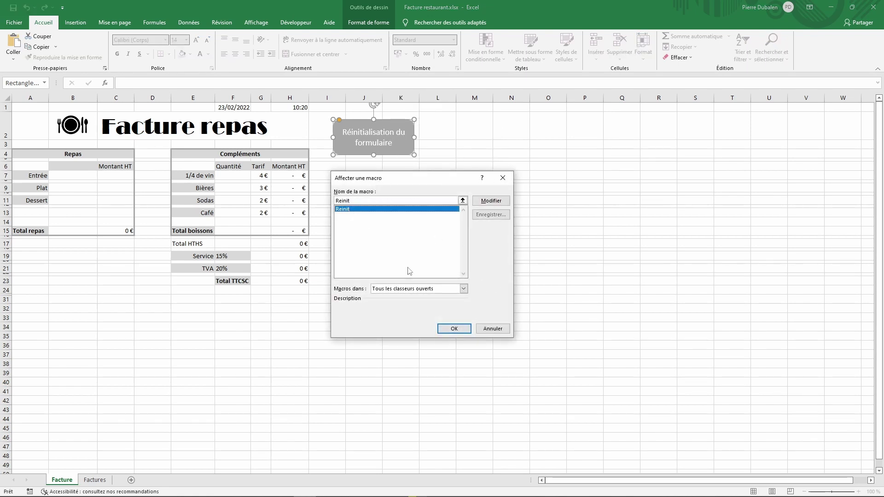
click(453, 329)
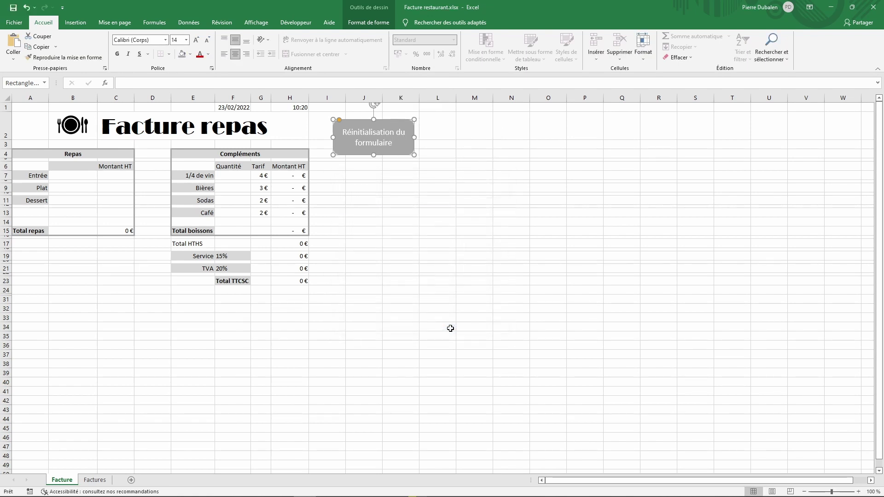
click(412, 282)
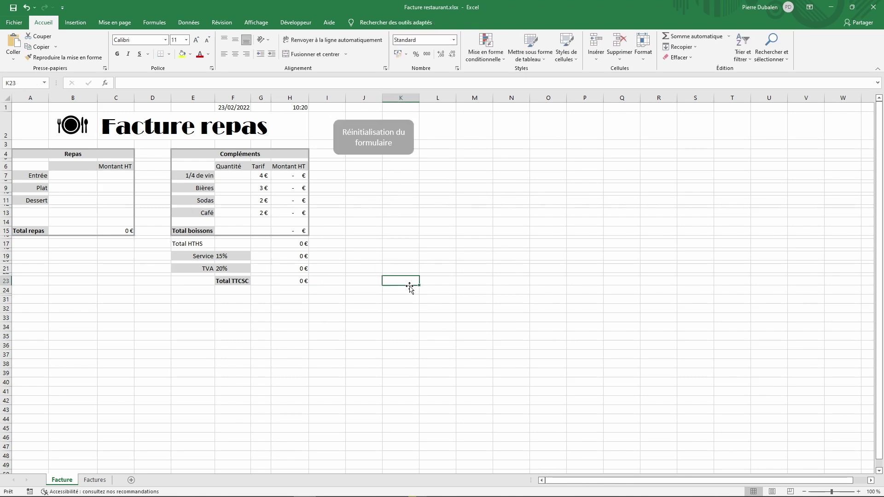
Choose Potage as the Entrée and Steak frites as the Plat in the Repas table.
click(65, 176)
click(102, 175)
click(68, 197)
click(87, 190)
click(101, 187)
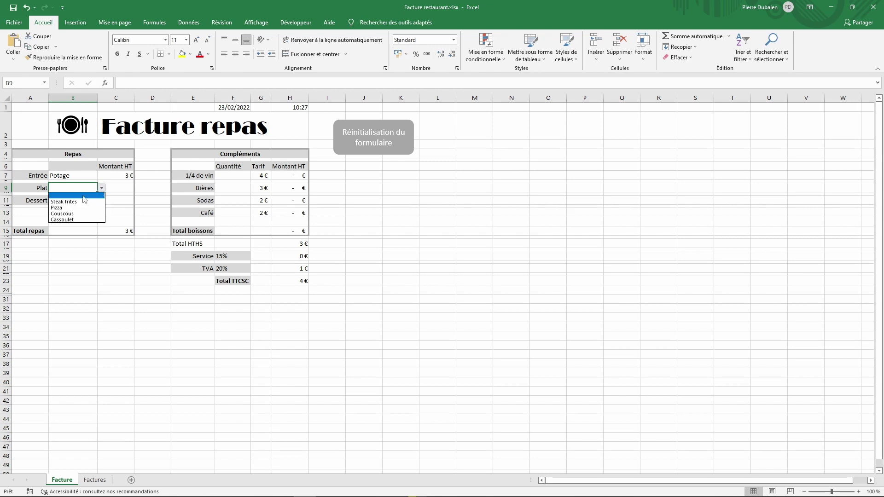
click(85, 201)
Set the Café quantity to 1 in the Compléments table.
click(232, 212)
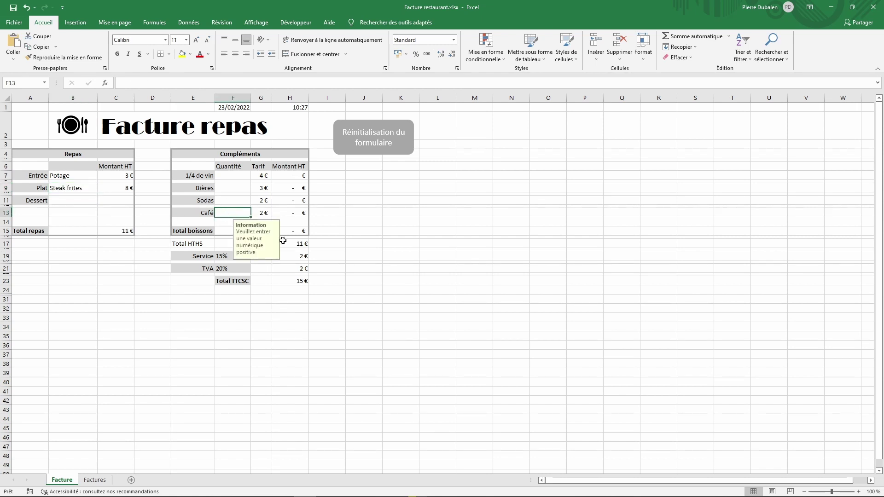
text(1)
key(Up)
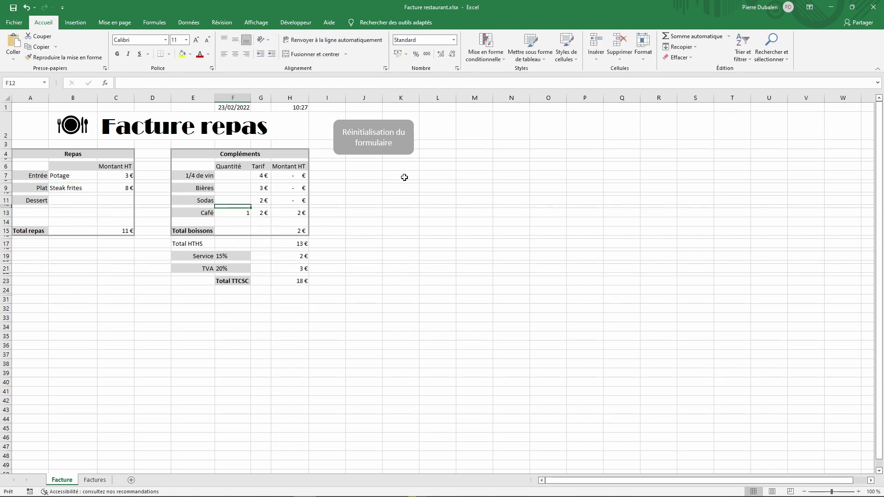
Clear the order with the Réinitialisation du formulaire shape, then check the Factures sheet and return to Facture.
click(367, 139)
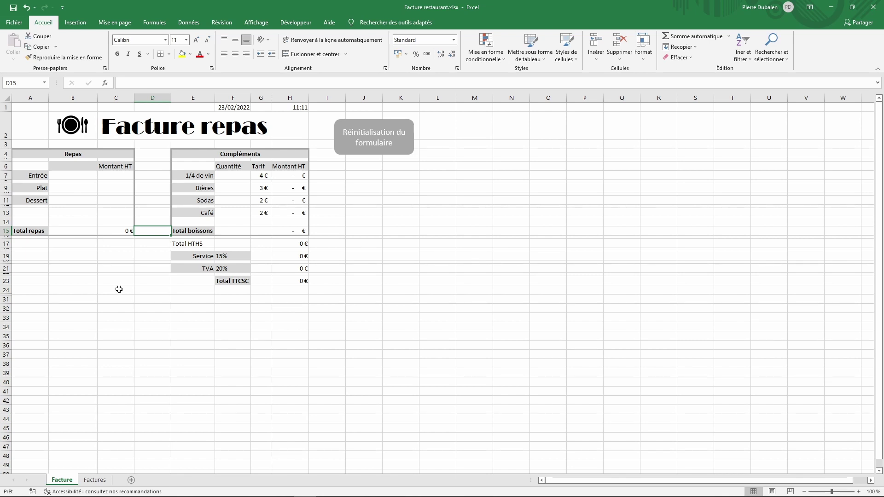
click(96, 479)
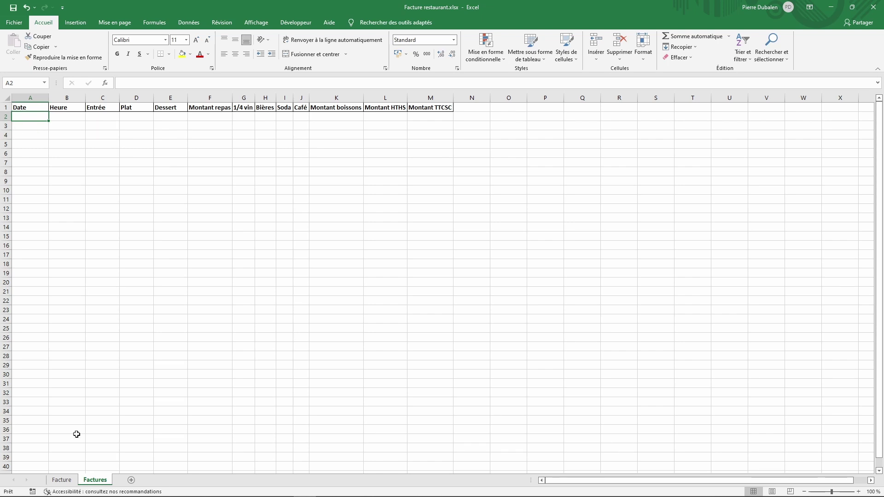
click(63, 480)
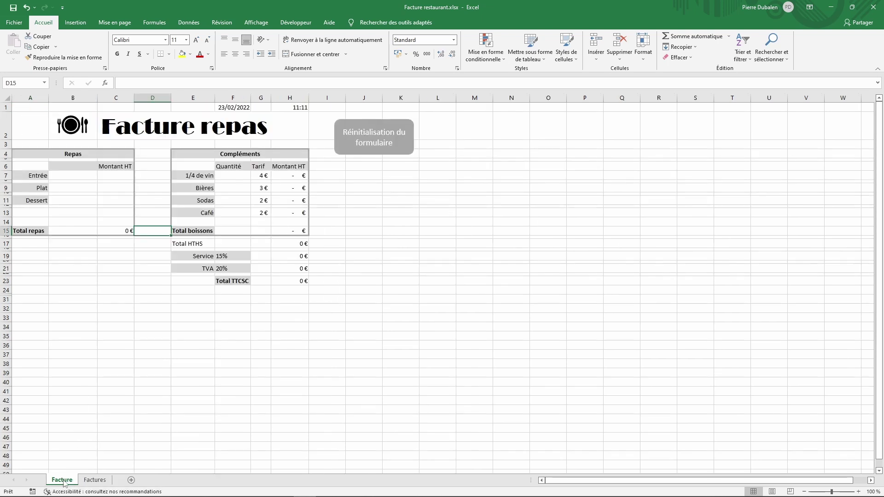
Choose Charcuterie as the Entrée, Cassoulet as the Plat and Mousse au chocolat as the Dessert in the Repas table.
click(76, 177)
click(101, 175)
click(69, 199)
click(75, 192)
click(101, 188)
click(62, 220)
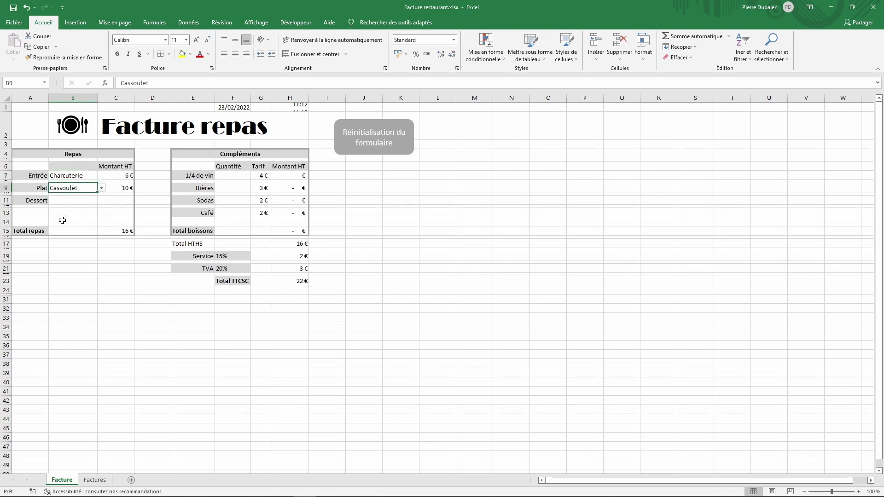
click(73, 201)
click(102, 200)
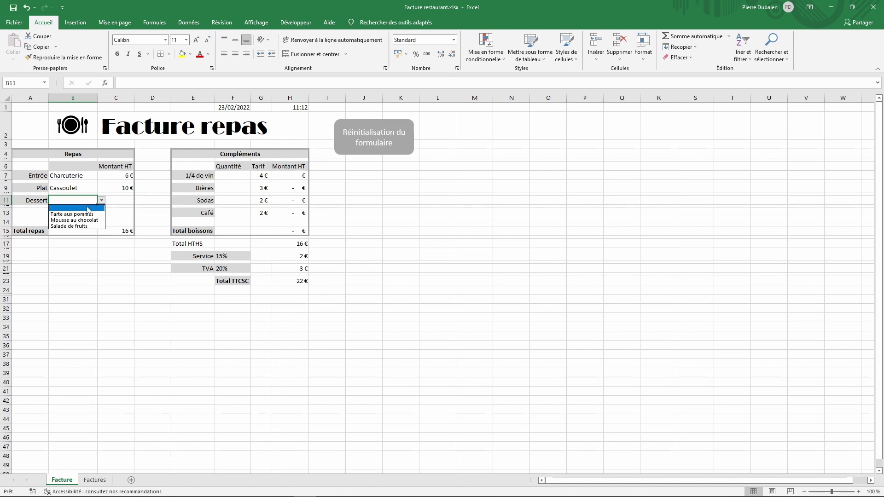
click(74, 220)
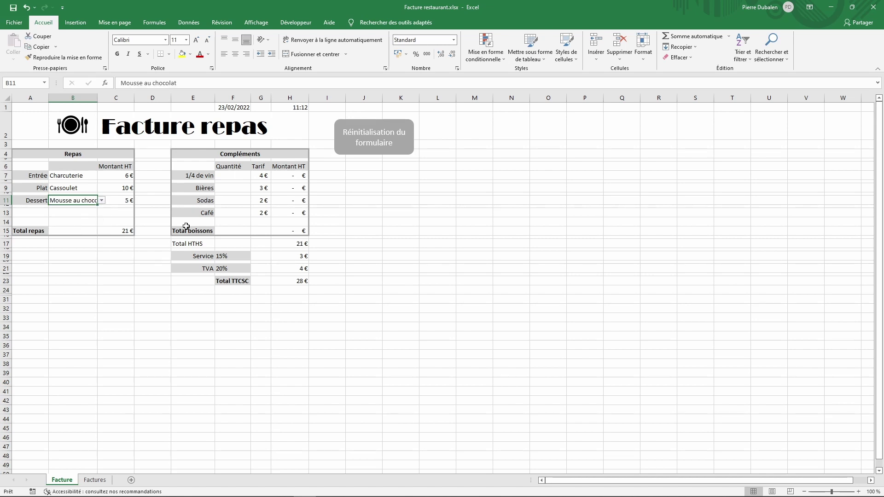
Set the Compléments quantities to 2 for 1/4 de vin, 1 for Bières, 2 for Sodas and 1 for Café.
click(237, 178)
text(2)
key(Return)
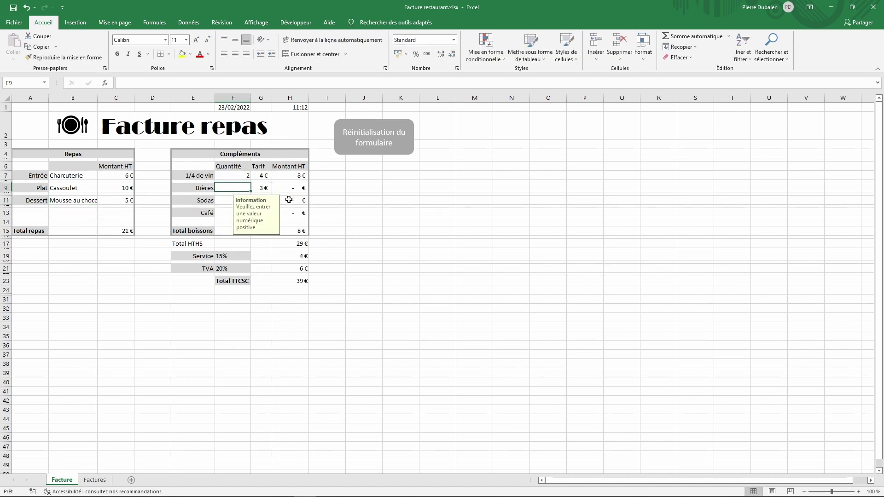
text(1)
key(Return)
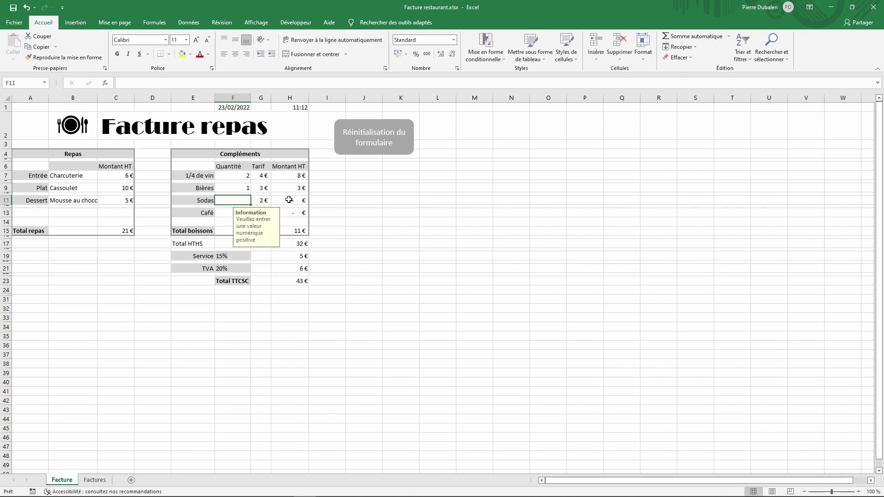
text(2)
key(Return)
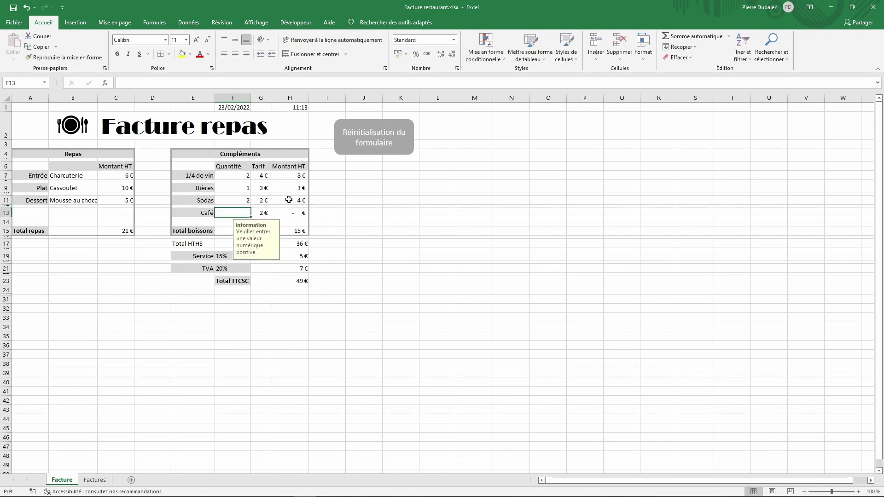
text(1)
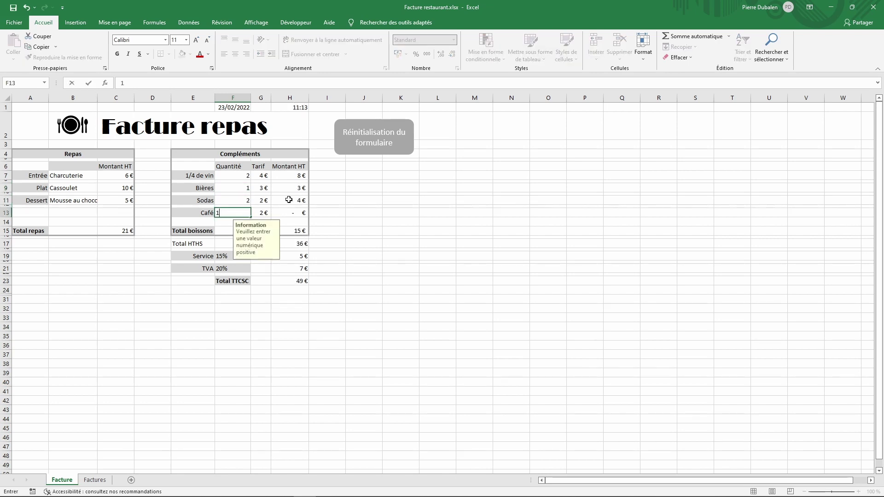
click(154, 202)
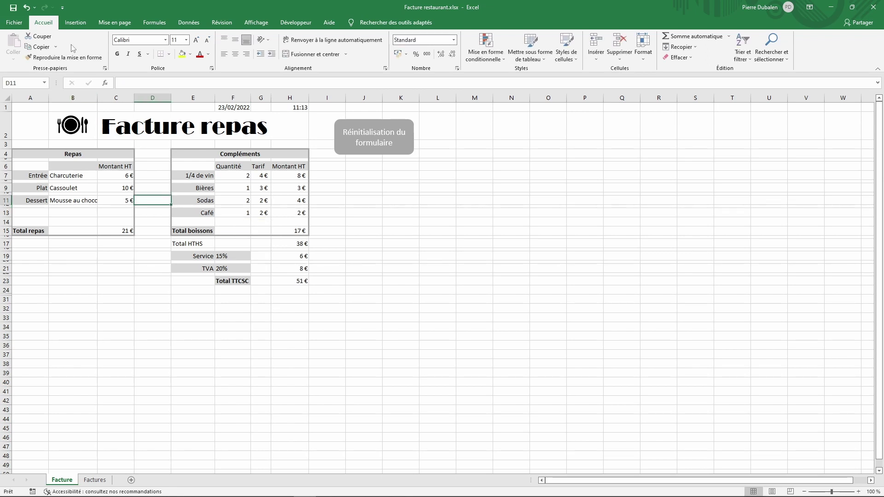
Start recording a macro named Enregistrement stored in this workbook.
click(295, 23)
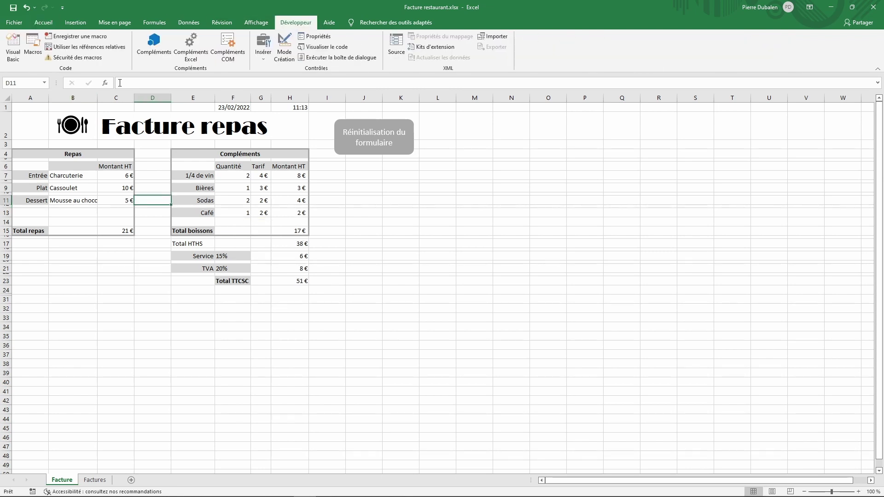
click(77, 37)
text(Enregistrement)
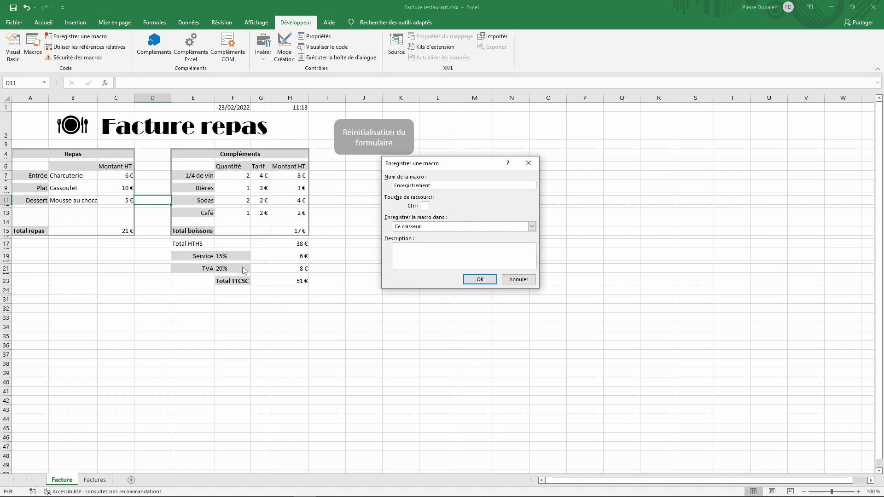
click(478, 279)
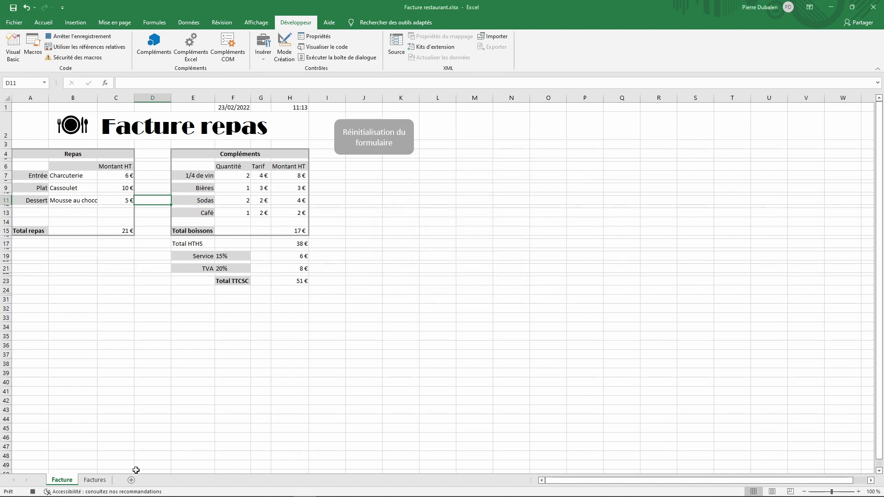
Insert a blank row at row 2 of the Factures sheet, directly below the headers.
click(95, 479)
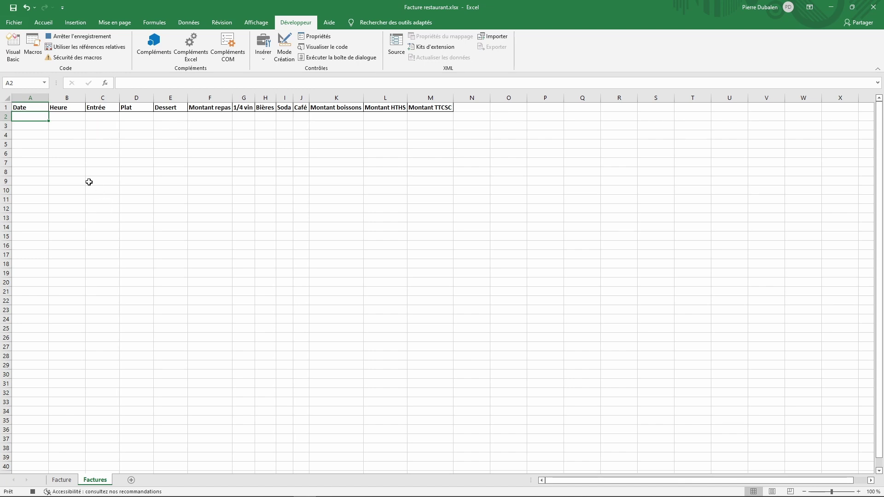
click(5, 118)
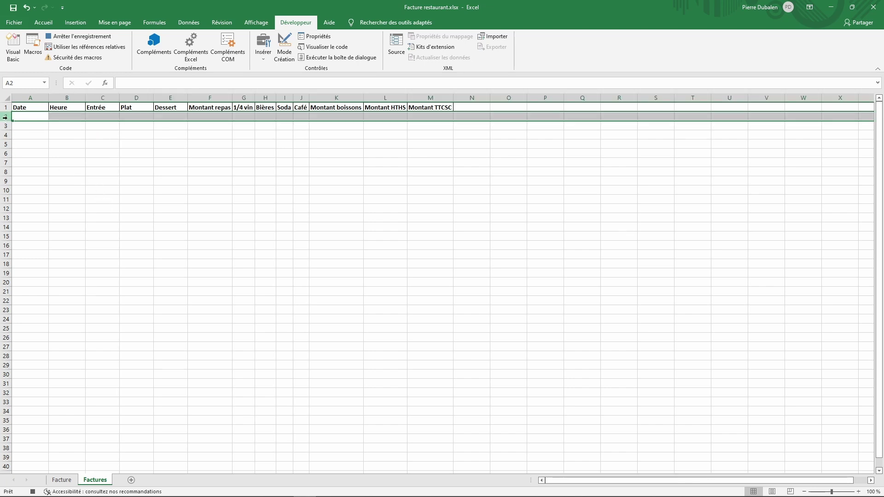
right_click(5, 118)
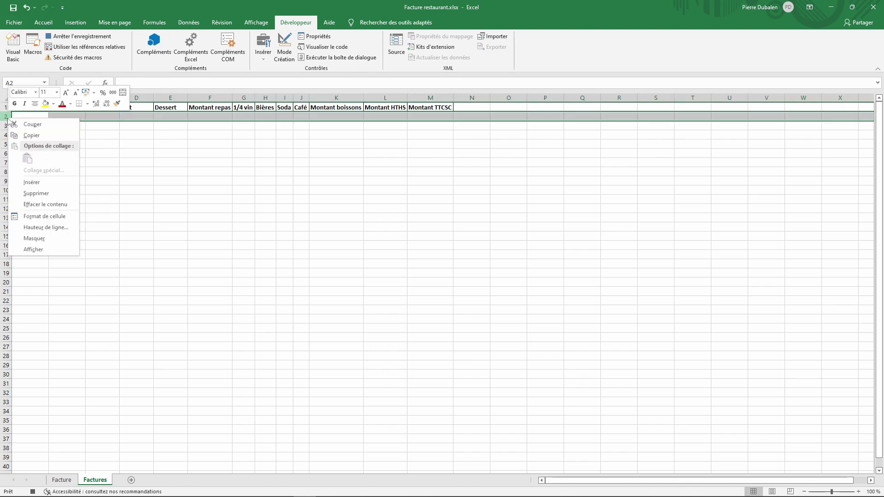
click(37, 185)
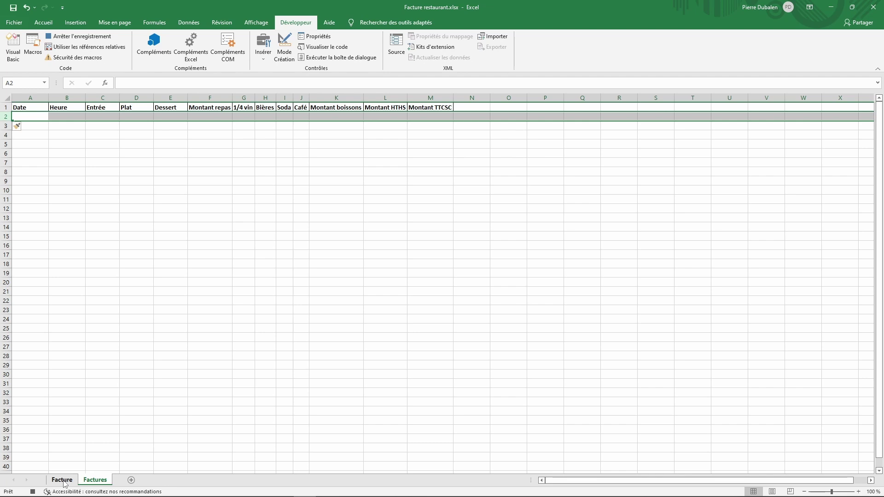
Copy the date from cell F1 of Facture and paste it as a value into A2 of Factures.
click(62, 480)
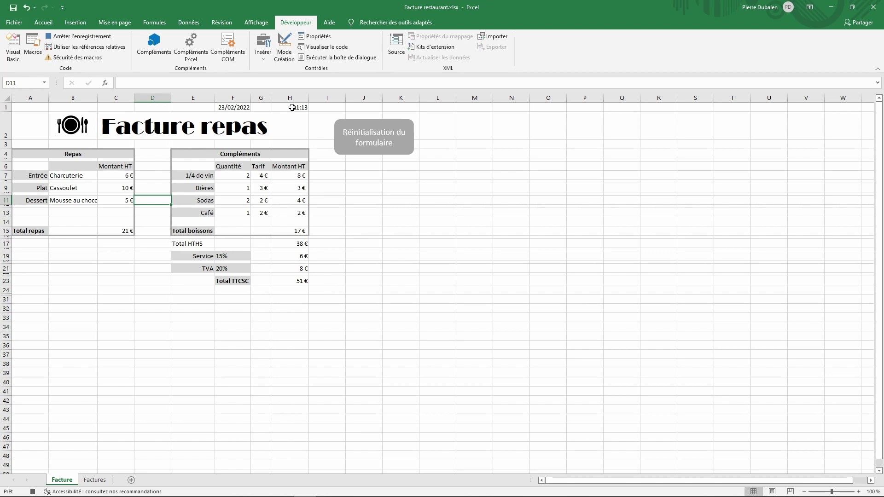
click(225, 107)
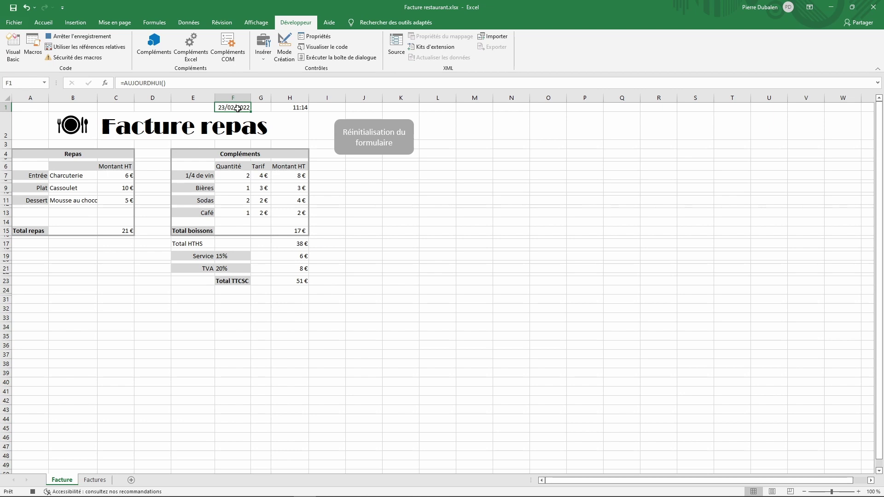
key(ctrl+c)
click(96, 480)
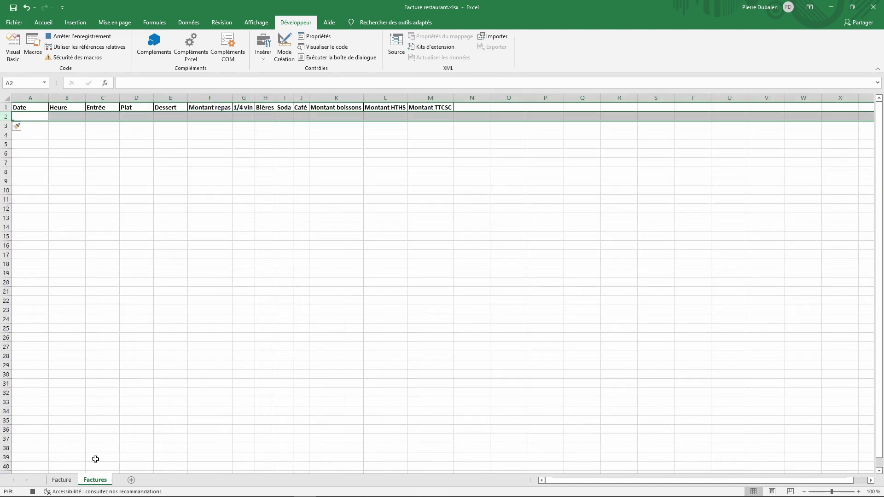
click(33, 116)
right_click(33, 116)
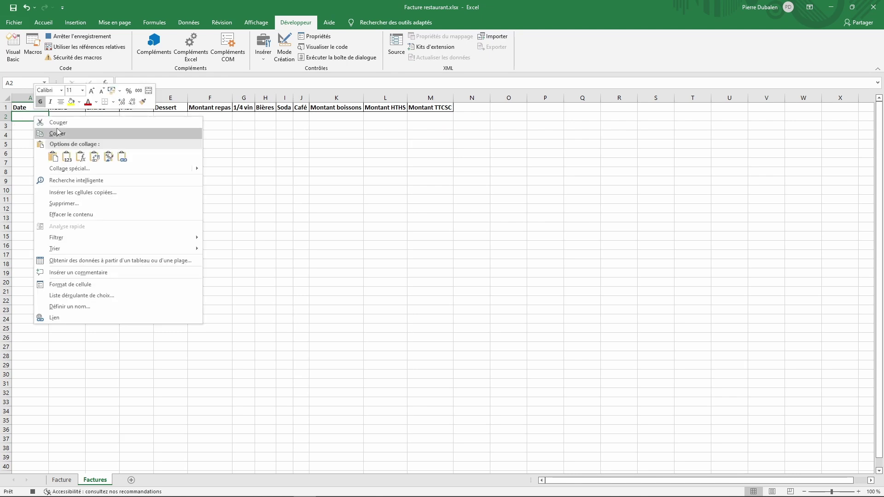
click(66, 157)
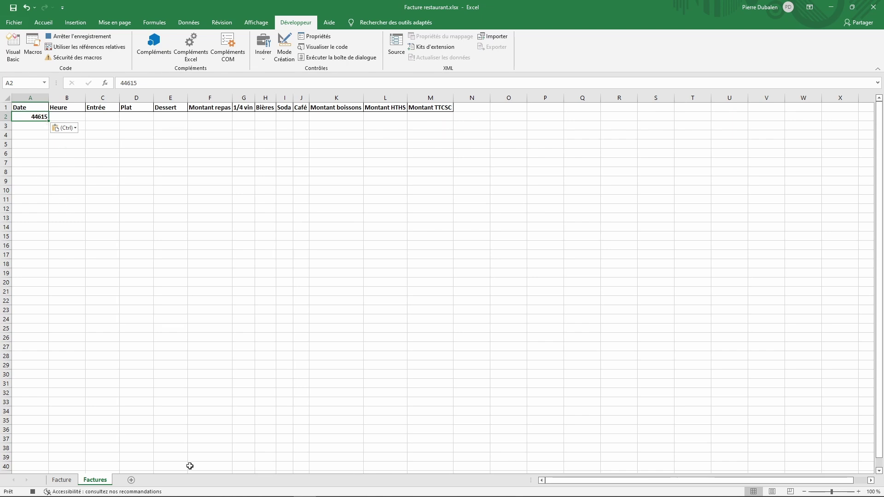
Copy the time from cell H1 of Facture and paste it as a value into B2 of Factures.
click(62, 480)
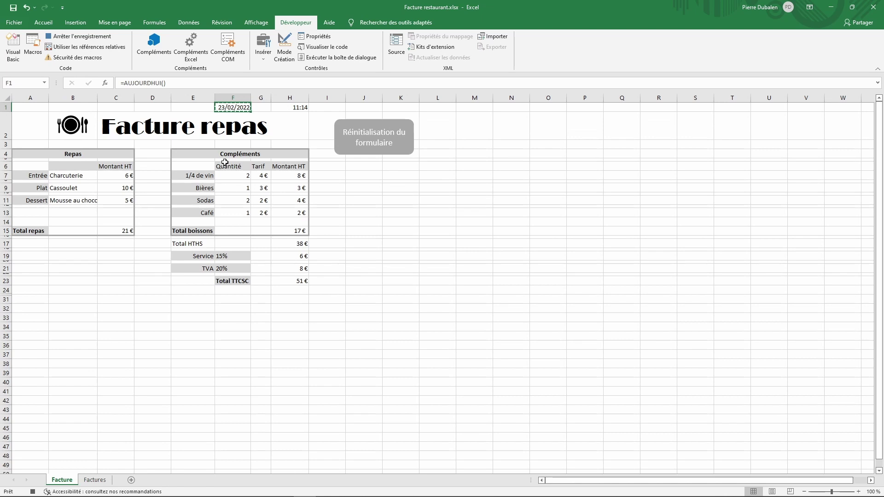
click(295, 108)
key(ctrl+c)
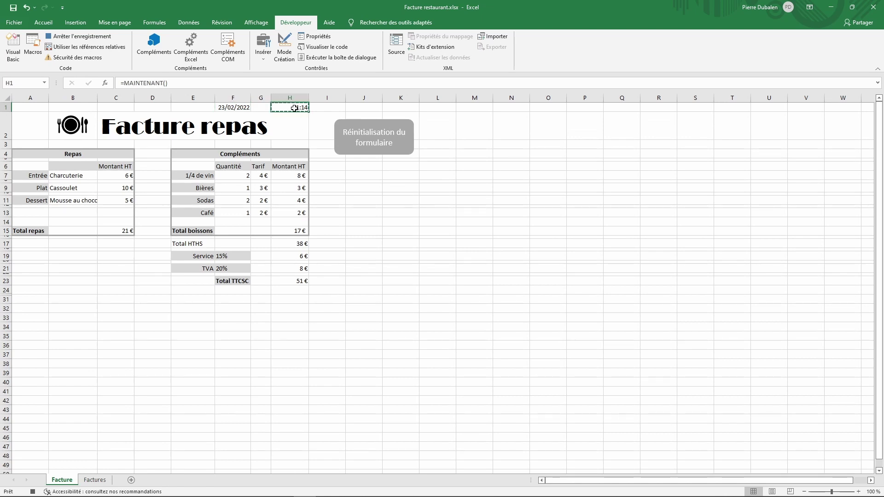
click(95, 479)
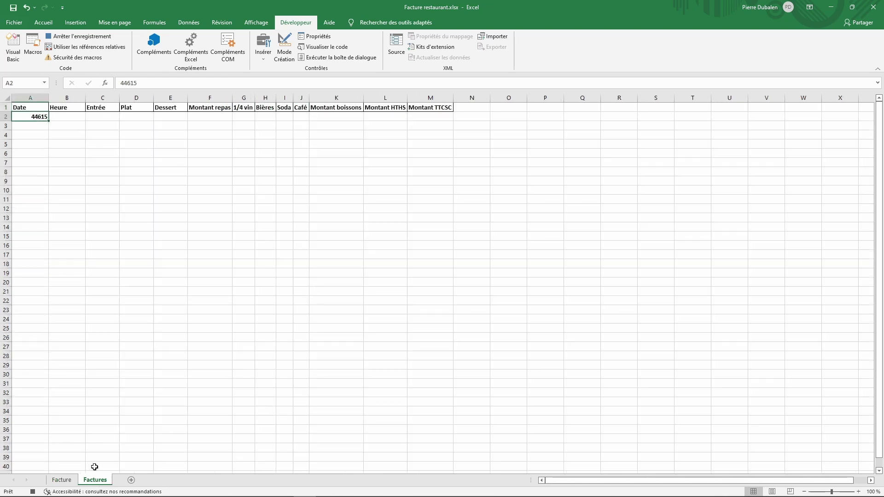
click(72, 113)
right_click(71, 113)
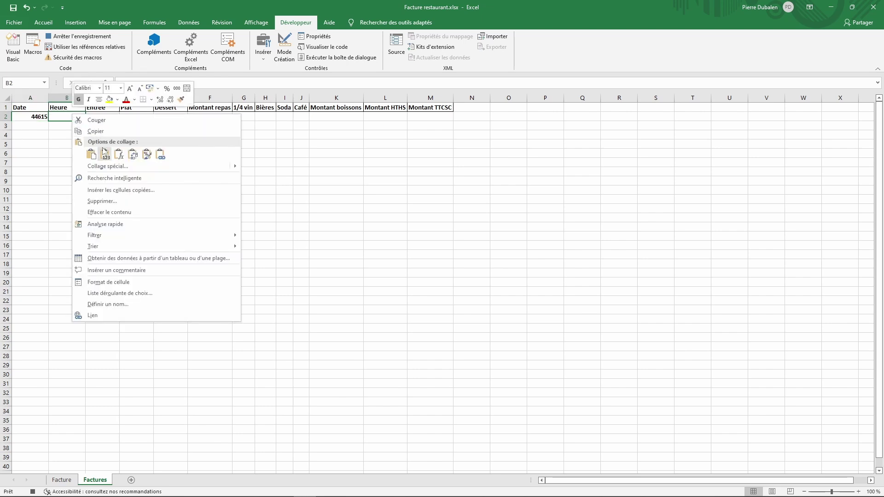
click(105, 155)
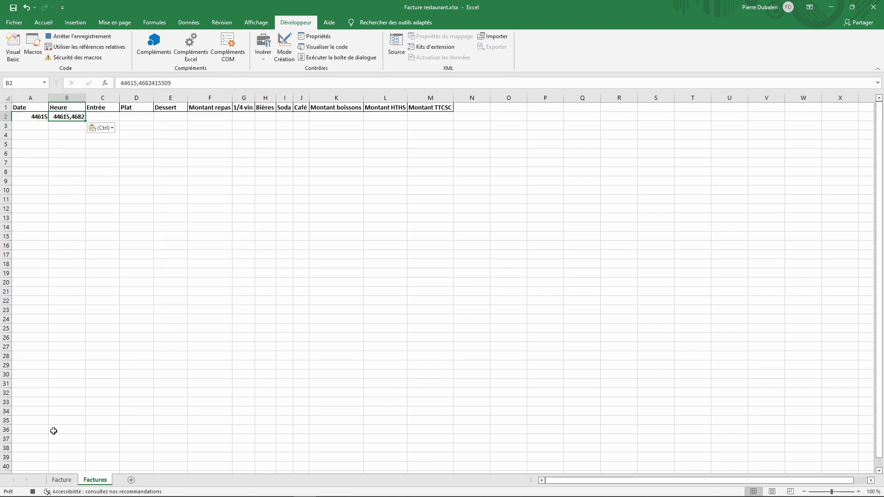
Copy the chosen Entrée from Facture and paste it as a value into C2 of Factures.
click(62, 480)
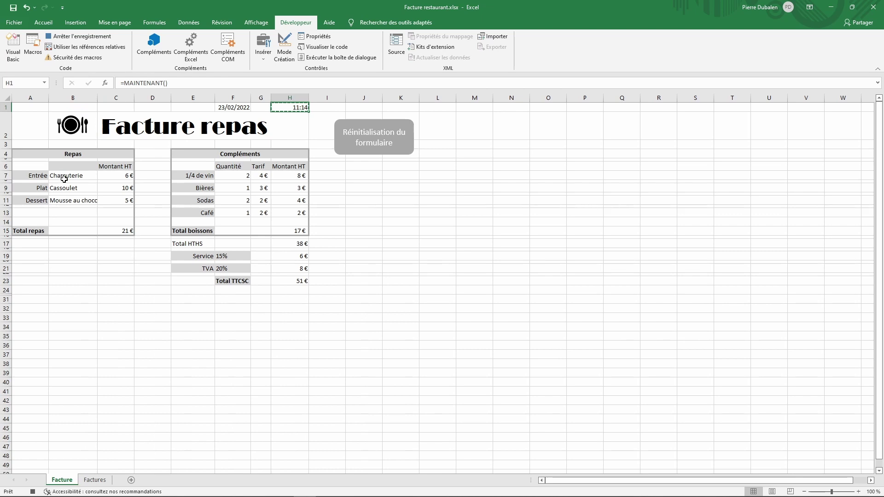
click(65, 177)
key(ctrl+c)
click(95, 480)
right_click(106, 117)
click(139, 159)
Copy the chosen Plat from Facture and paste it as a value into D2 of Factures.
click(62, 479)
click(72, 188)
key(ctrl+c)
click(97, 481)
right_click(140, 117)
click(174, 159)
Copy the chosen Dessert from Facture and paste it as a value into E2 of Factures.
click(62, 480)
click(64, 201)
key(ctrl+c)
click(95, 480)
right_click(176, 118)
Copy the Total repas amount from Facture and paste it as a value into F2 of Factures.
click(114, 231)
key(ctrl+c)
click(95, 480)
right_click(224, 118)
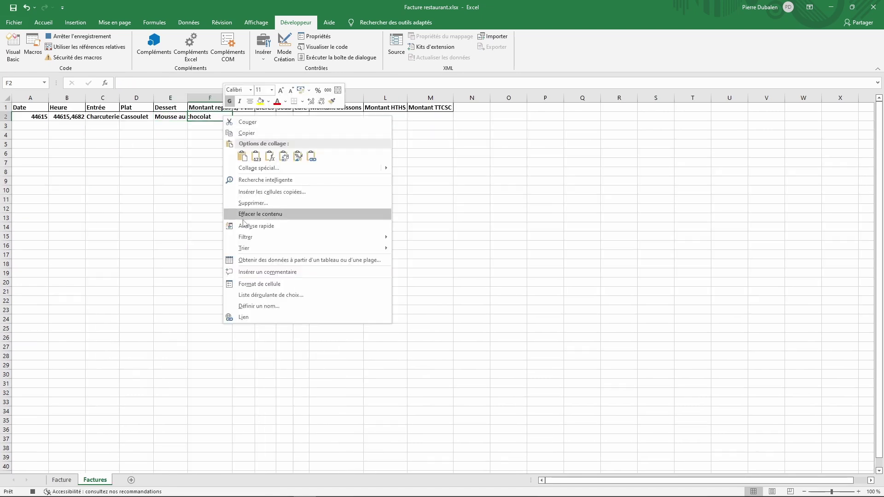
click(258, 158)
Copy the 1/4 de vin quantity from Facture and paste it as a value into G2 of Factures.
click(62, 480)
click(232, 176)
key(ctrl+c)
click(95, 480)
right_click(244, 117)
click(278, 157)
Copy the Bières quantity from Facture and paste it as a value into H2 of Factures.
click(62, 480)
click(224, 189)
key(ctrl+c)
click(95, 480)
right_click(264, 118)
Copy the Sodas quantity from Facture and paste it as a value into I2 of Factures.
key(ctrl+c)
click(95, 480)
right_click(283, 118)
click(317, 157)
Copy the Café quantity, Total boissons, Total HTHS and Total TTCSC from Facture as values into J2:M2 of Factures.
click(62, 480)
click(227, 213)
key(ctrl+c)
click(95, 480)
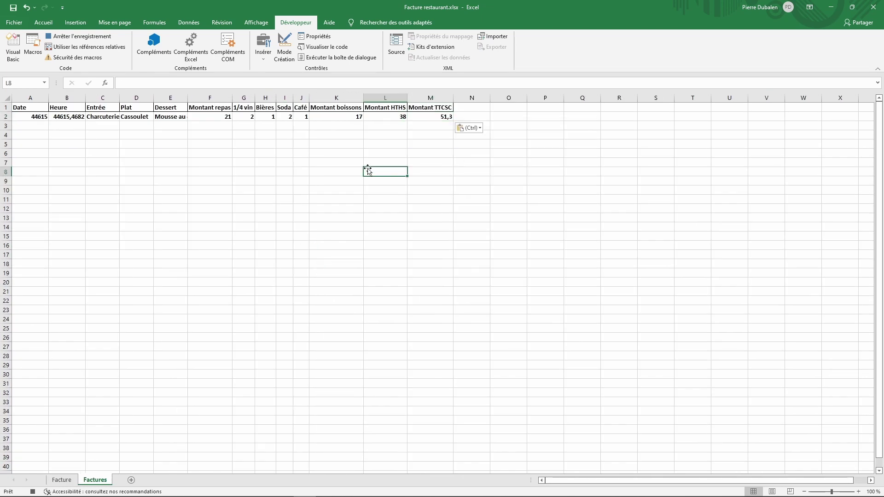
Remove the bold from A2:M2 in Factures and apply all borders to the row.
drag(42, 118, 421, 118)
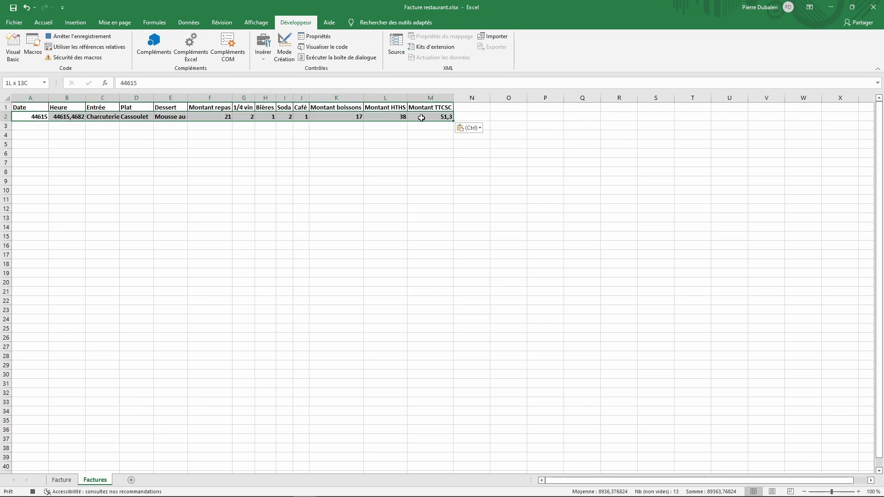
click(44, 22)
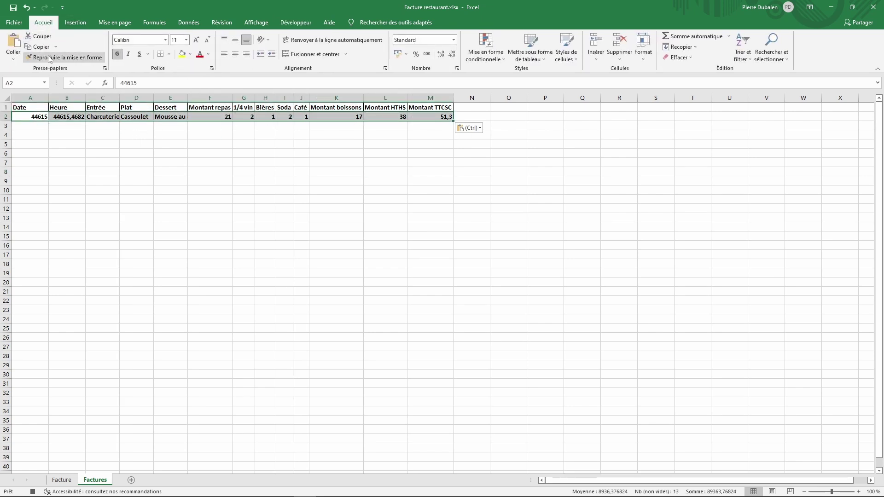
click(118, 56)
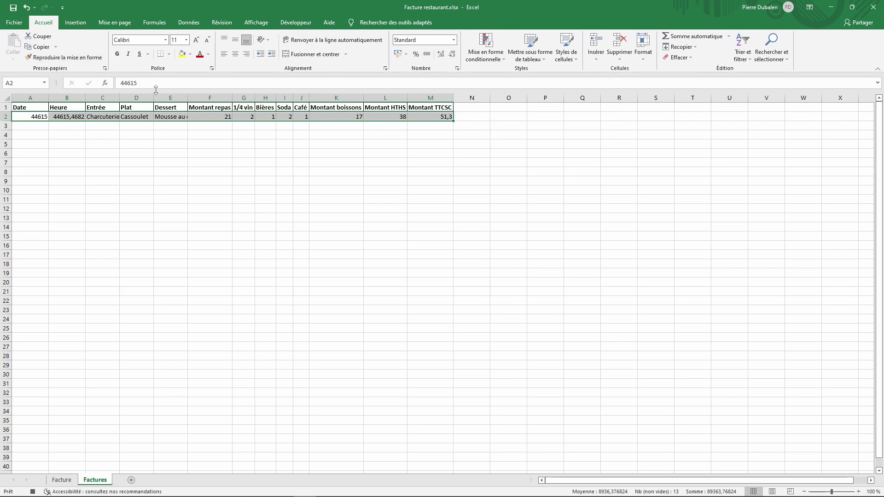
click(169, 54)
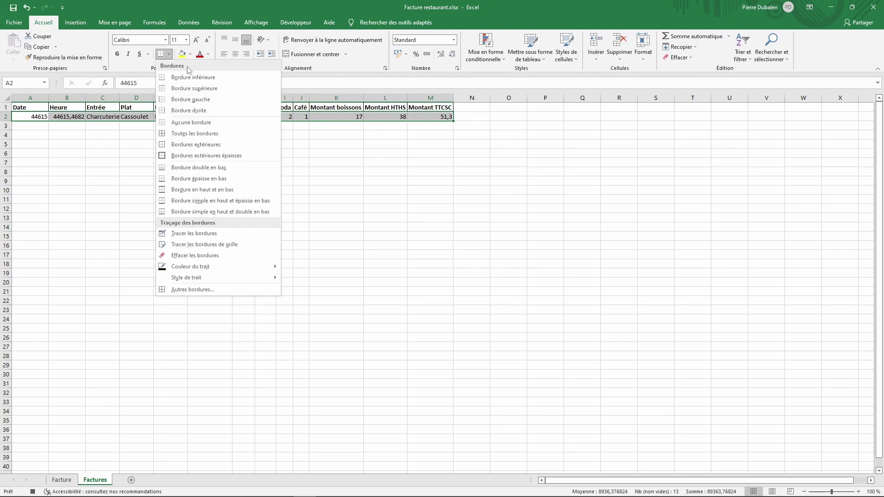
click(186, 134)
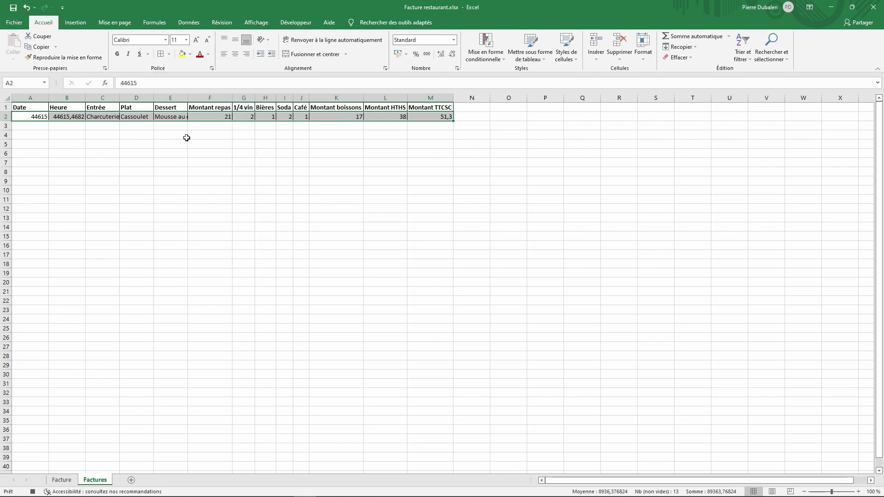
click(115, 178)
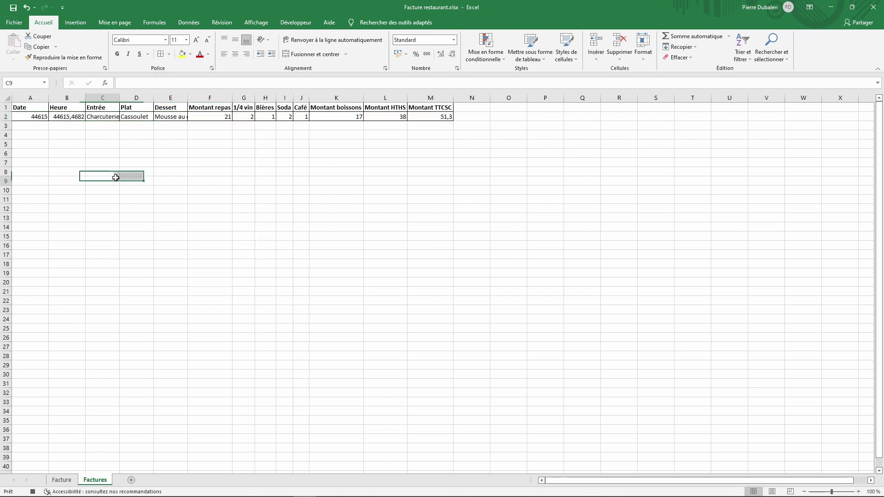
Format the date in A2 of Factures as Date courte.
click(26, 116)
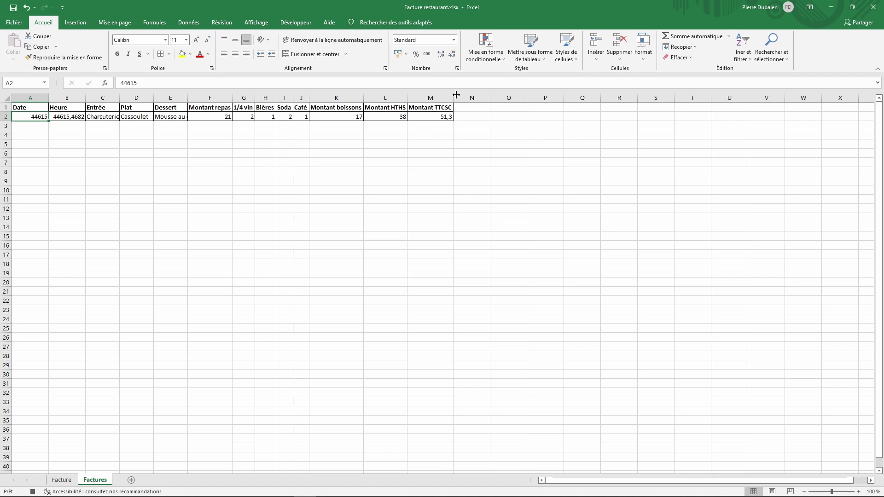
click(454, 41)
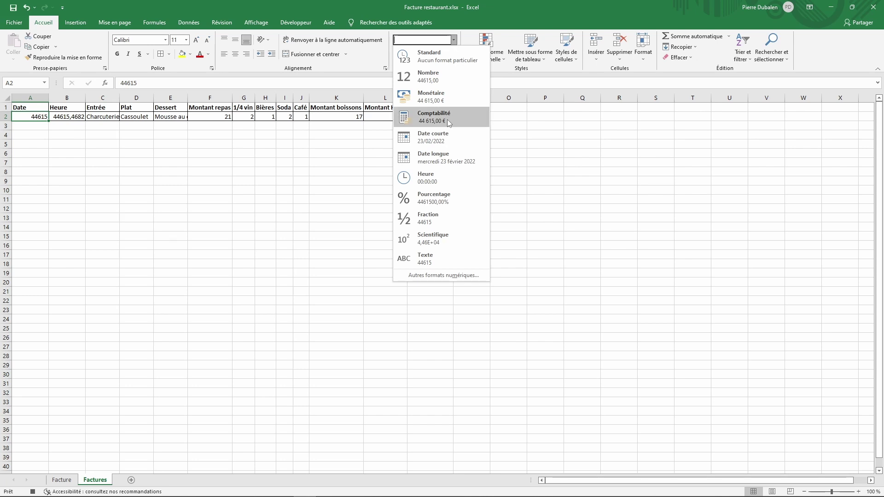
click(429, 136)
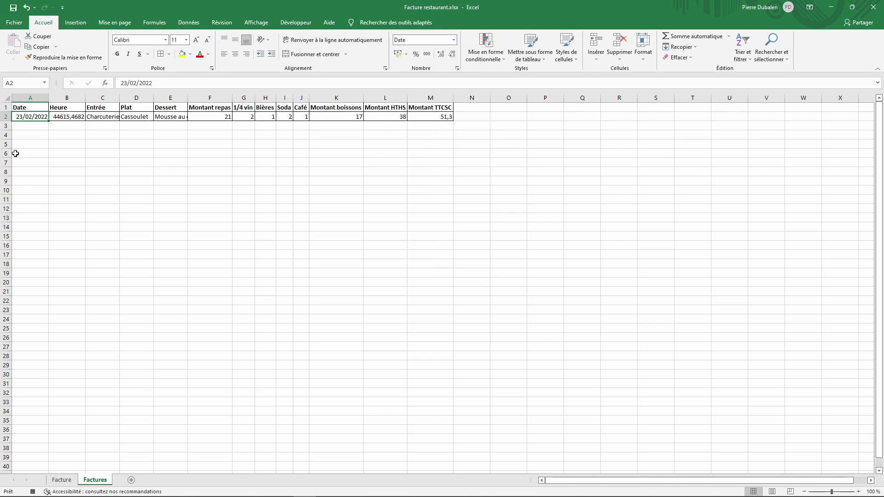
Format the time in B2 of Factures with the Heure category, type 13:30.
click(67, 117)
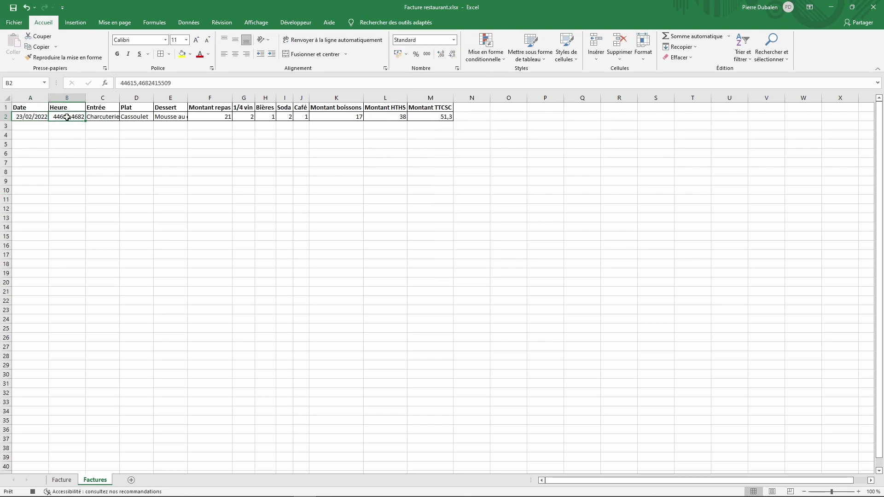
click(453, 40)
click(424, 275)
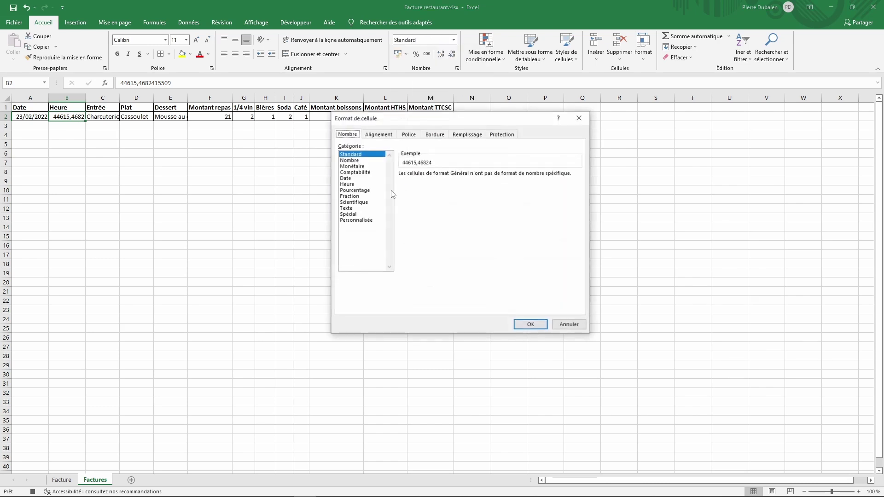
click(349, 184)
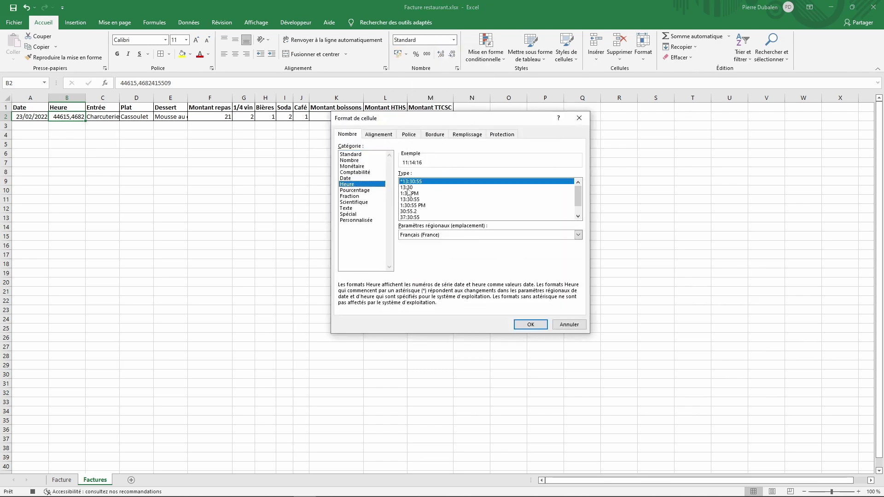
click(408, 187)
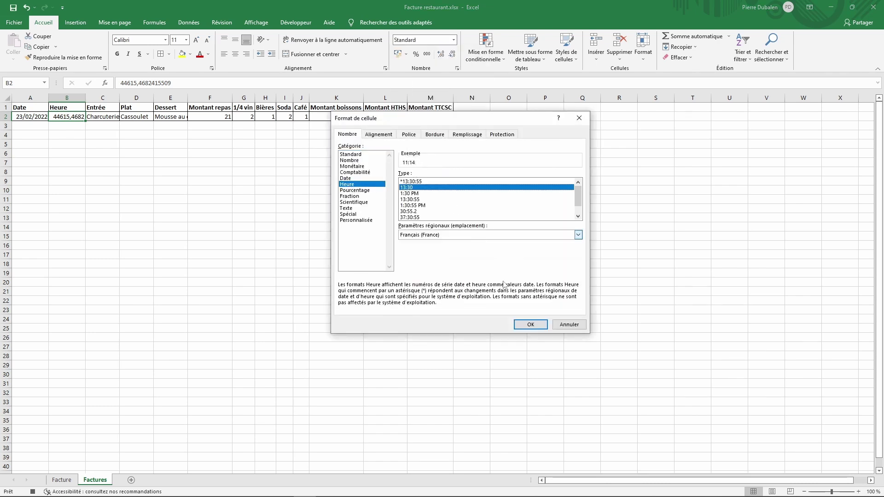
click(530, 324)
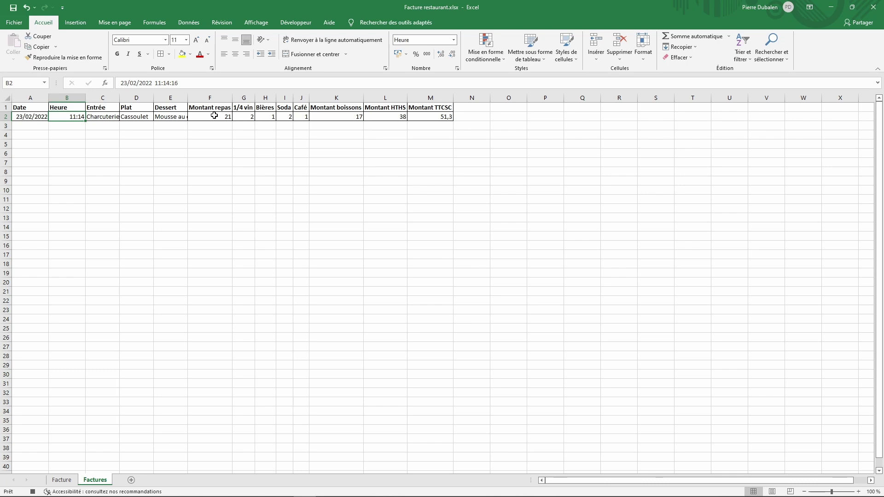
Apply the Français (France) euro accounting format without decimals to the amounts in F2, K2, L2 and M2 of Factures.
click(214, 116)
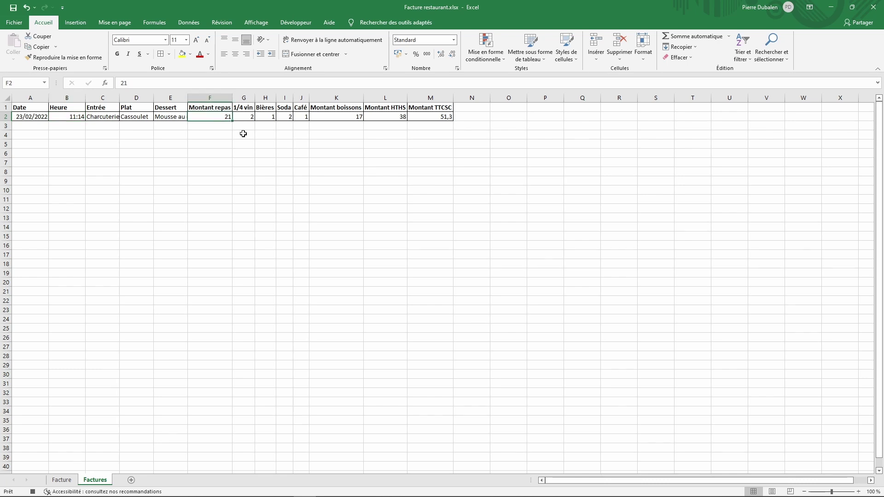
ctrl+click(343, 116)
ctrl+click(395, 117)
ctrl+click(431, 117)
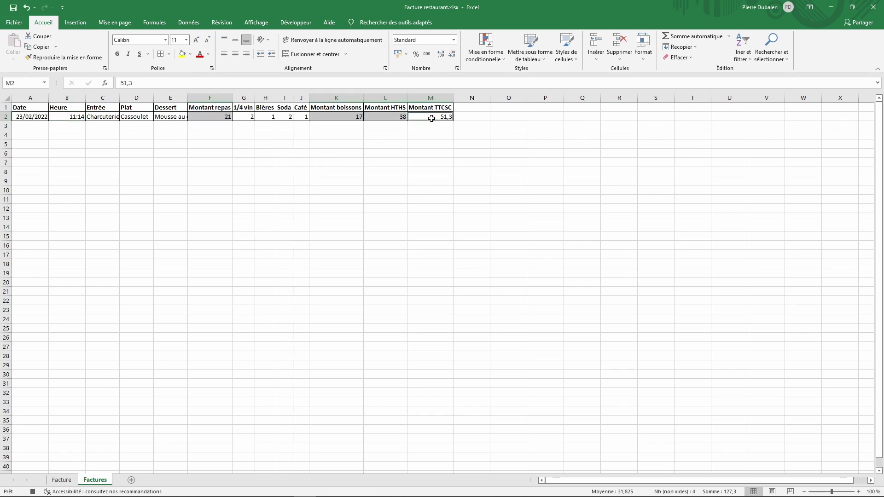
click(407, 59)
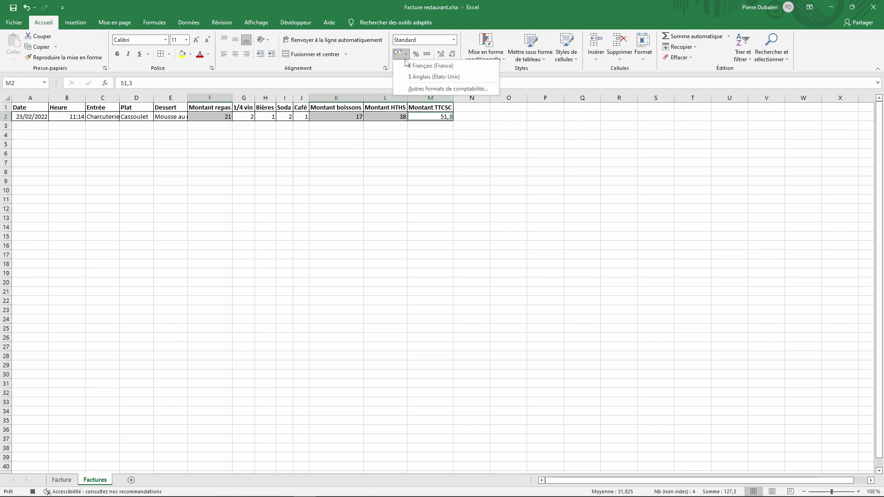
click(414, 65)
click(452, 54)
click(452, 53)
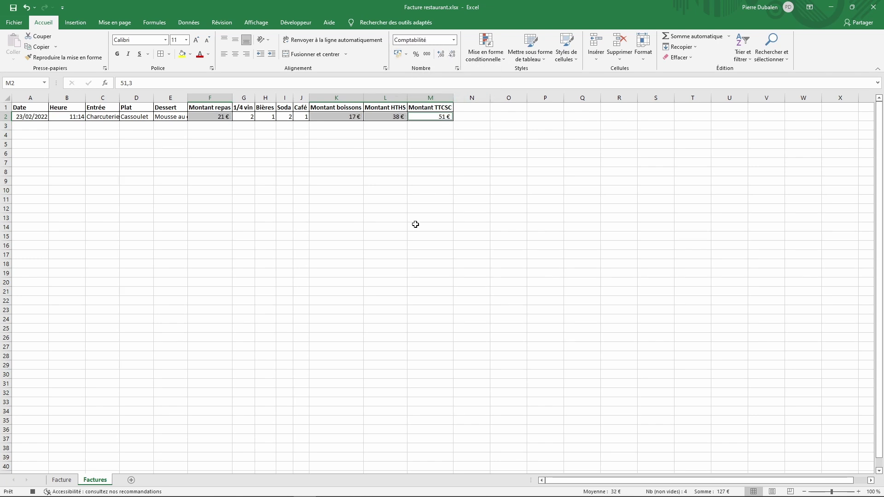
click(265, 117)
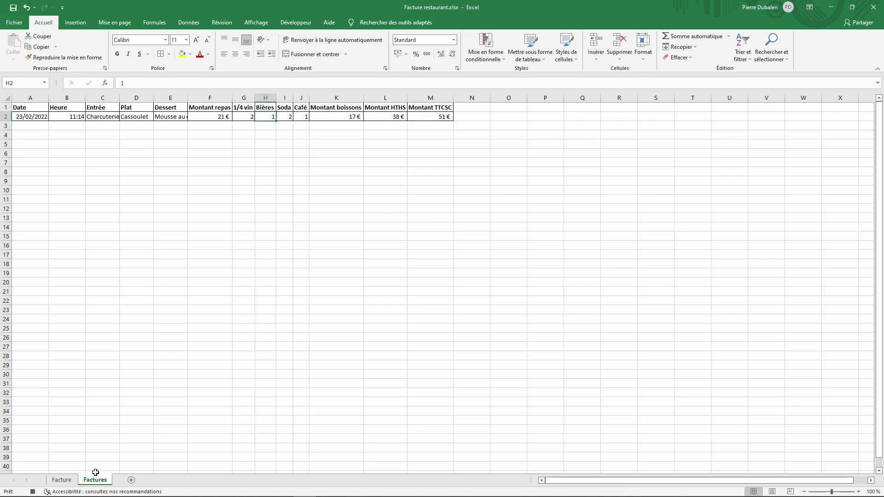
Clear the Entrée, Plat and Dessert choices in B7, B9 and B11 of the Facture sheet.
click(61, 480)
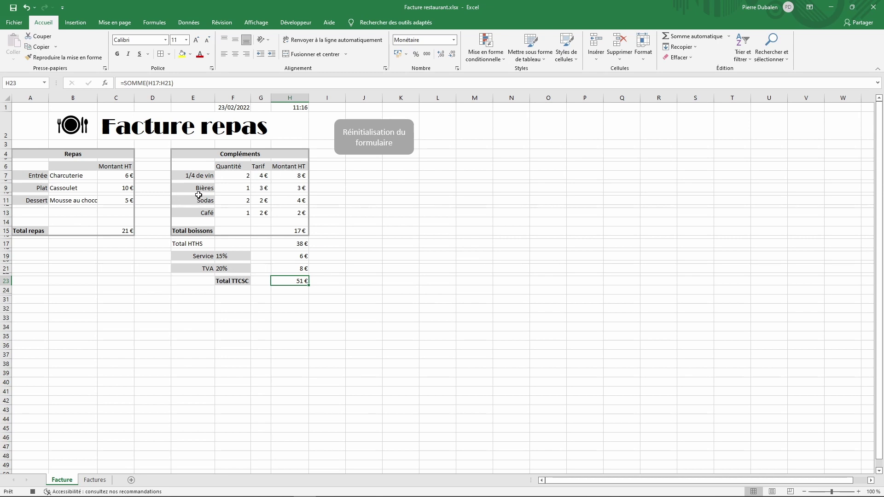
click(77, 175)
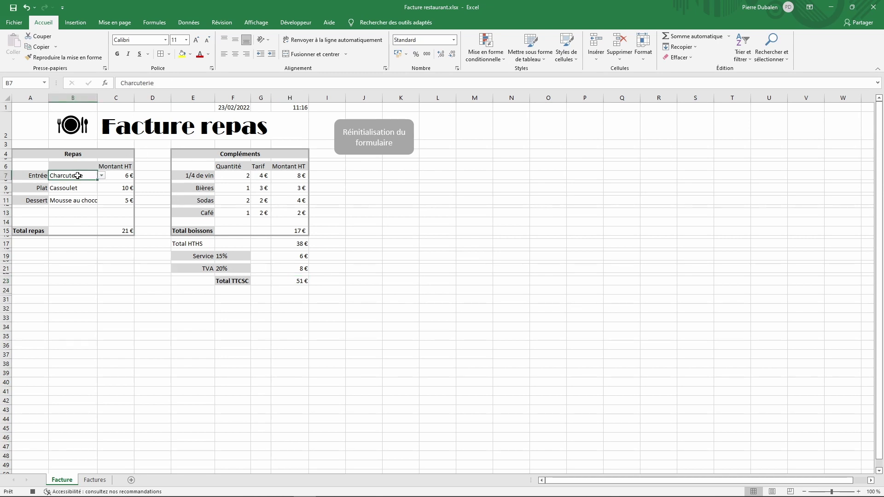
key(Delete)
click(73, 188)
key(Delete)
click(73, 200)
key(Delete)
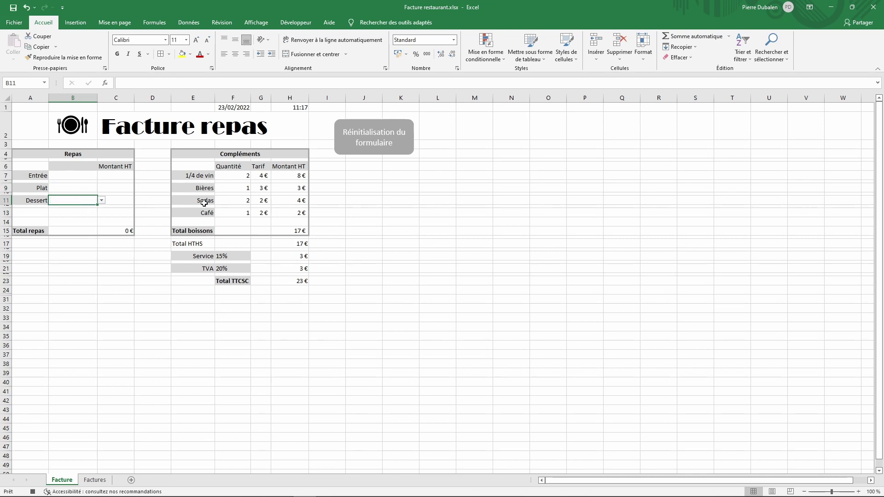
Clear the 1/4 de vin, Bières, Sodas and Café quantities in F7, F9, F11 and F13.
click(238, 175)
key(Delete)
click(225, 187)
key(Delete)
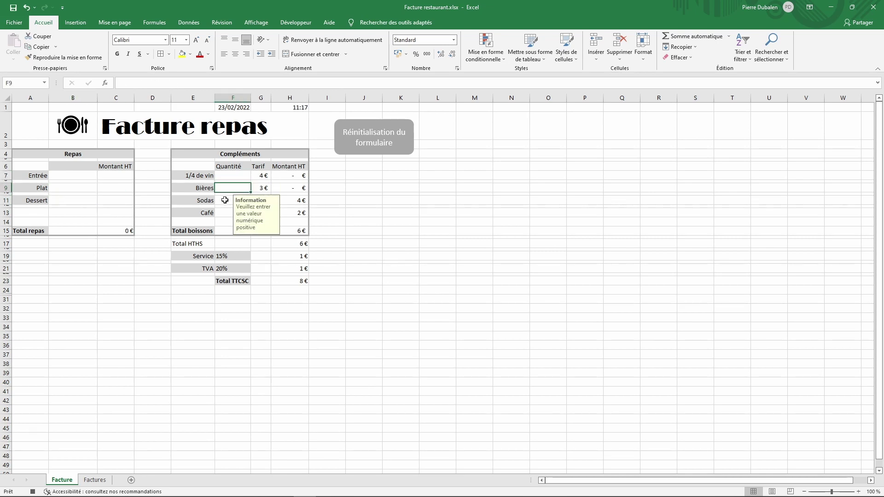
click(225, 199)
key(Delete)
click(221, 214)
key(Delete)
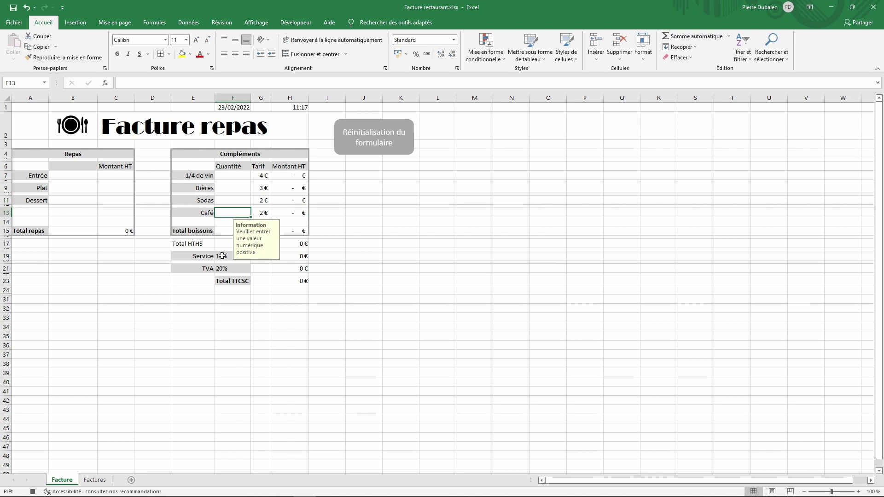
Select the empty cell D15 on Facture and stop recording the macro.
drag(148, 231, 147, 247)
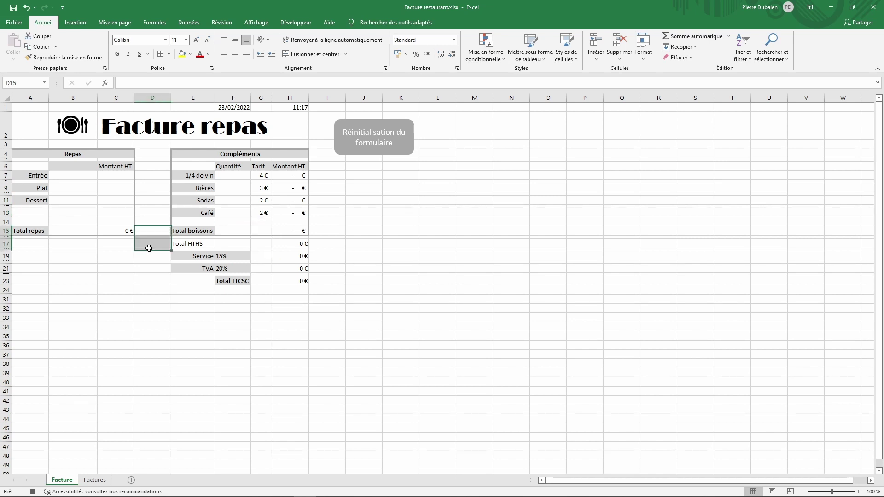
click(155, 233)
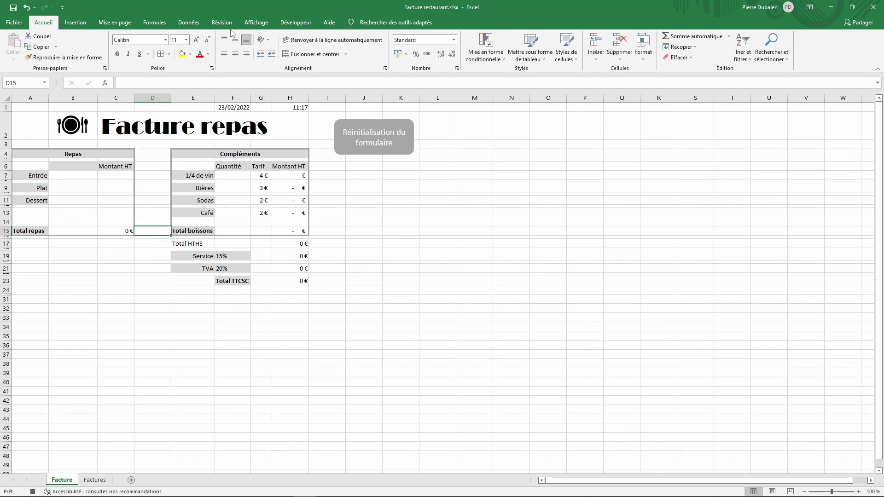
click(291, 23)
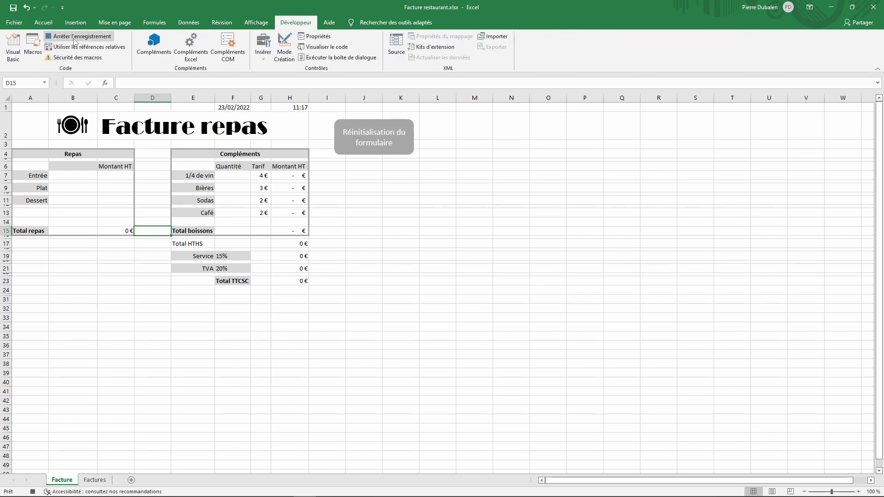
click(76, 39)
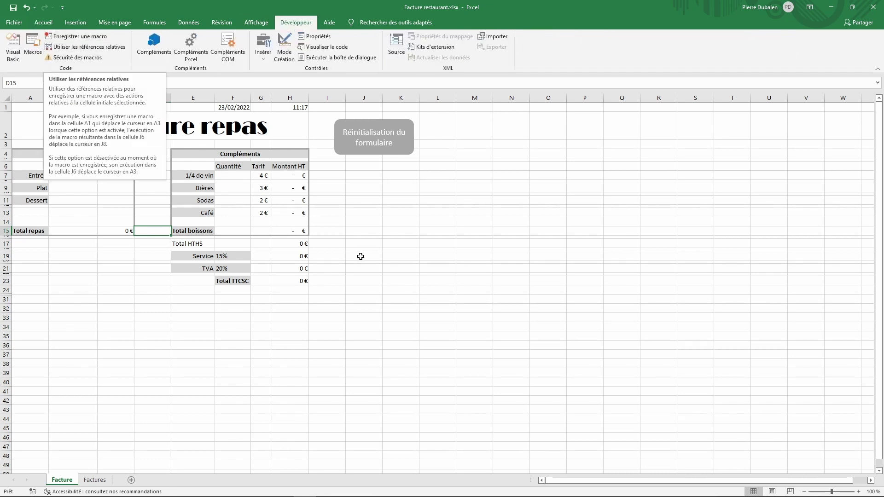
Assign the Enregistrement macro to the rounded rectangle labelled Réinitialisation du formulaire.
right_click(368, 152)
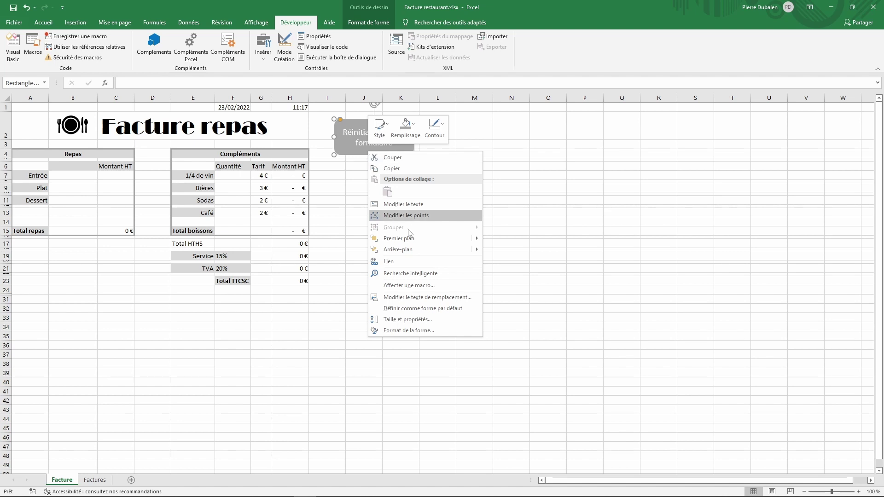
click(396, 285)
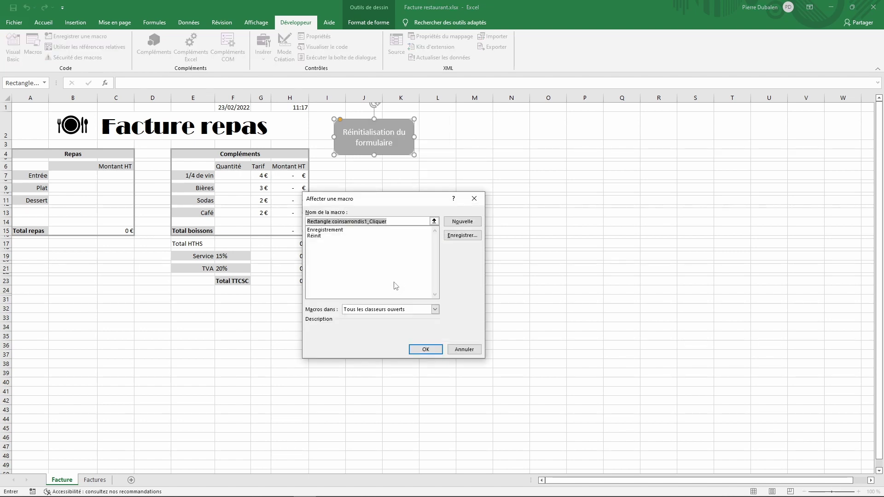
click(319, 230)
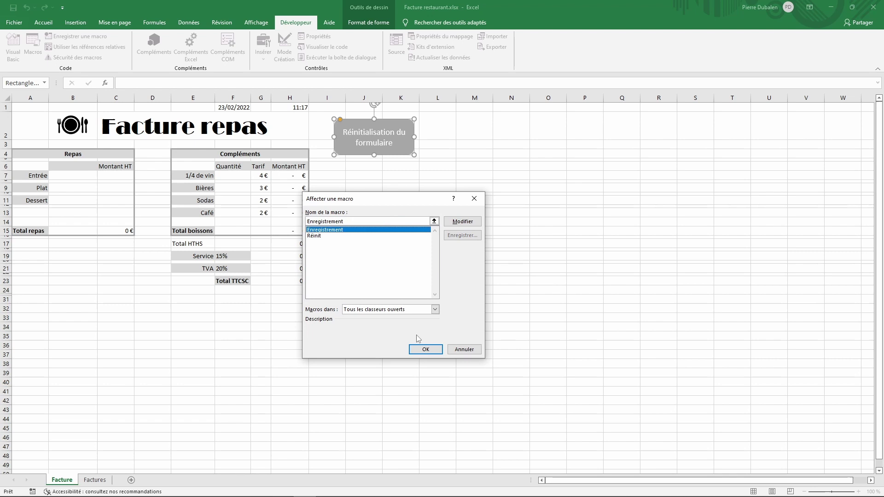
click(425, 350)
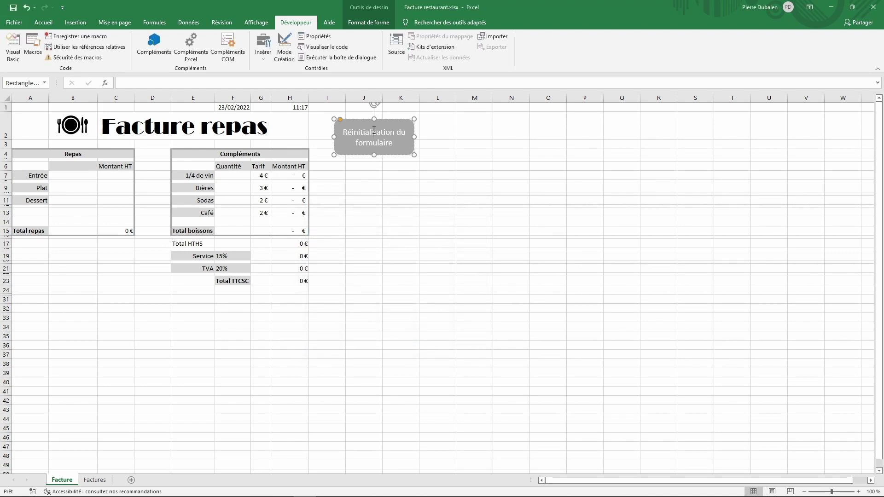
Replace the rounded rectangle's label with Enregistrement.
key(shift+End)
text(Enregis)
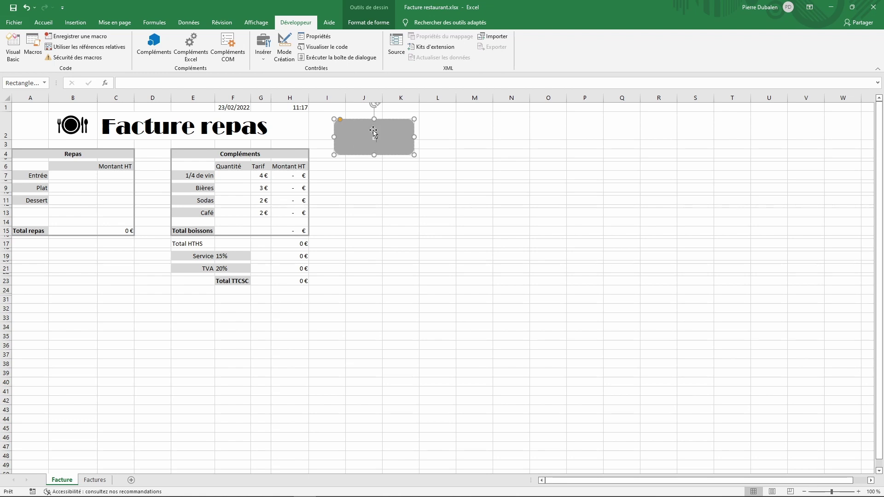
text(trement)
Widen the Enregistrement button to about the middle of column L and right-align its text.
drag(413, 137, 437, 137)
click(43, 23)
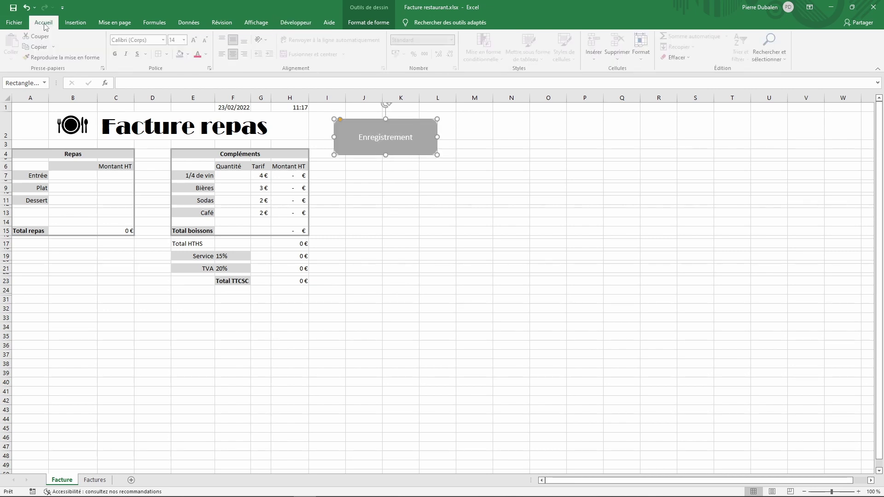
click(246, 54)
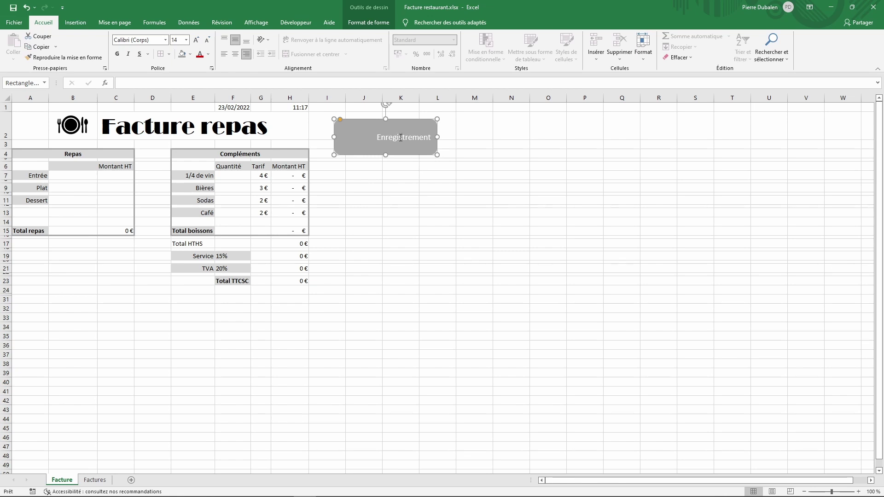
Reduce the Enregistrement button's height from its upper edge and insert the floppy disk icon from the Technologie et électronique category.
drag(385, 118, 385, 126)
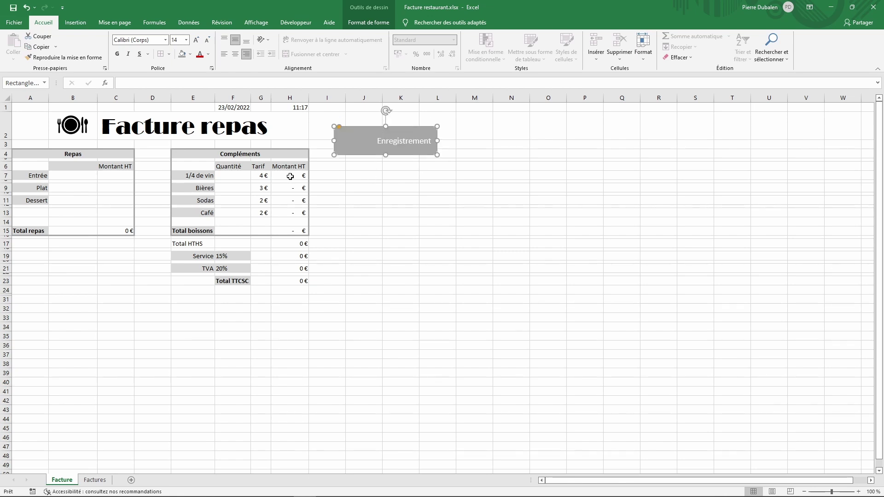
click(76, 23)
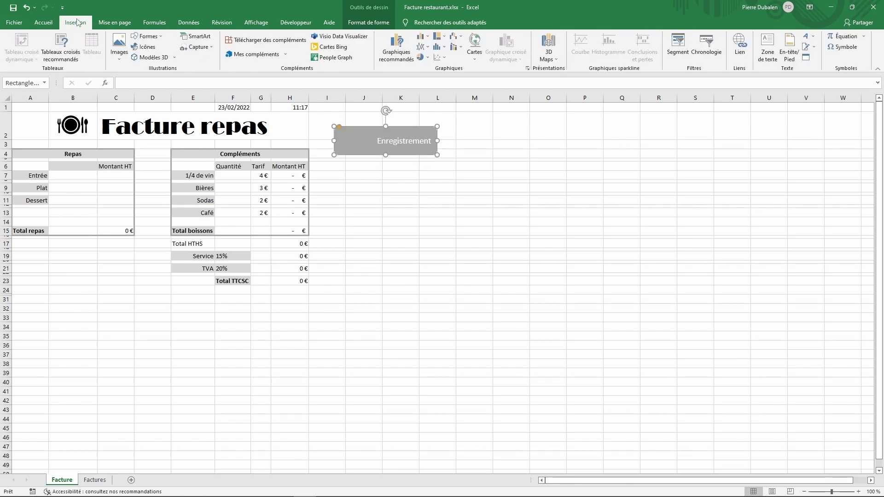
click(145, 47)
scroll(455, 244, down, 20)
scroll(455, 243, down, 15)
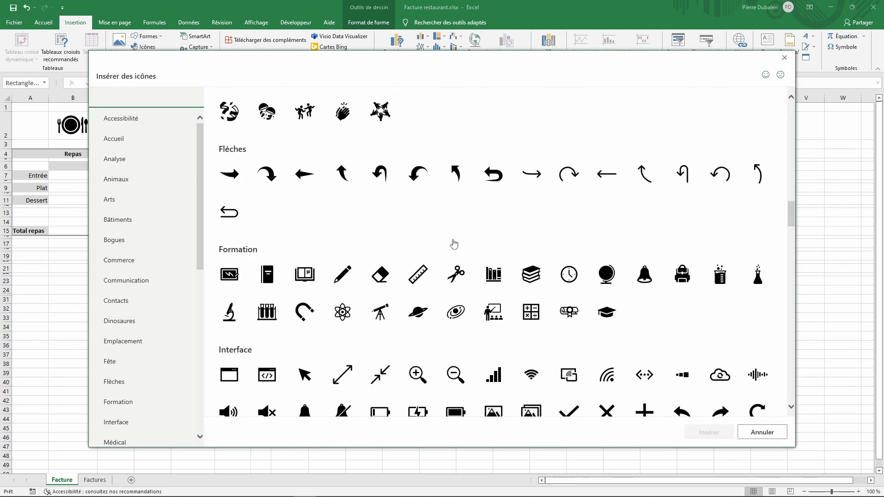
scroll(454, 243, down, 15)
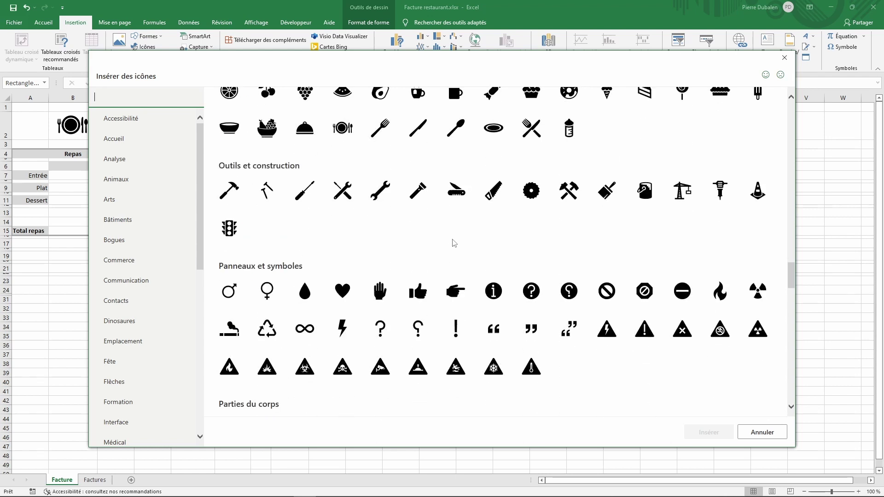
scroll(453, 244, down, 10)
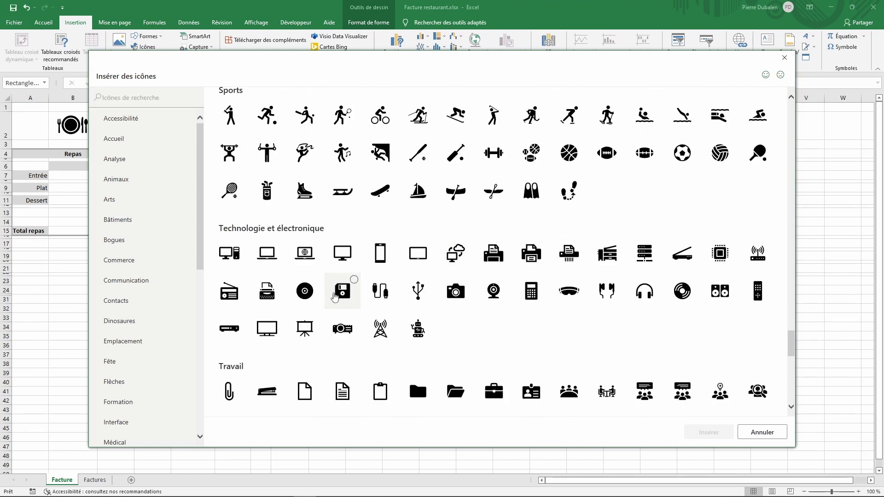
click(338, 295)
click(707, 433)
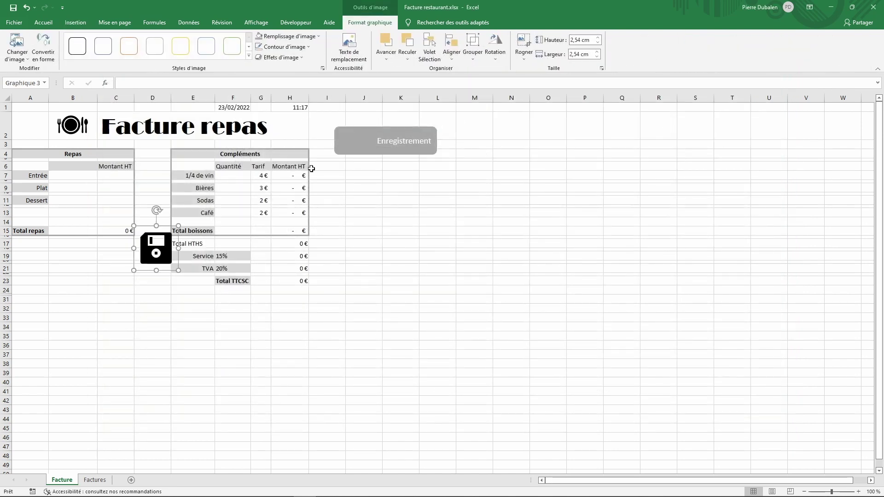
Place the floppy disk icon at 1,69 cm size beside the Enregistrement button's label and fill it white.
drag(160, 256, 354, 142)
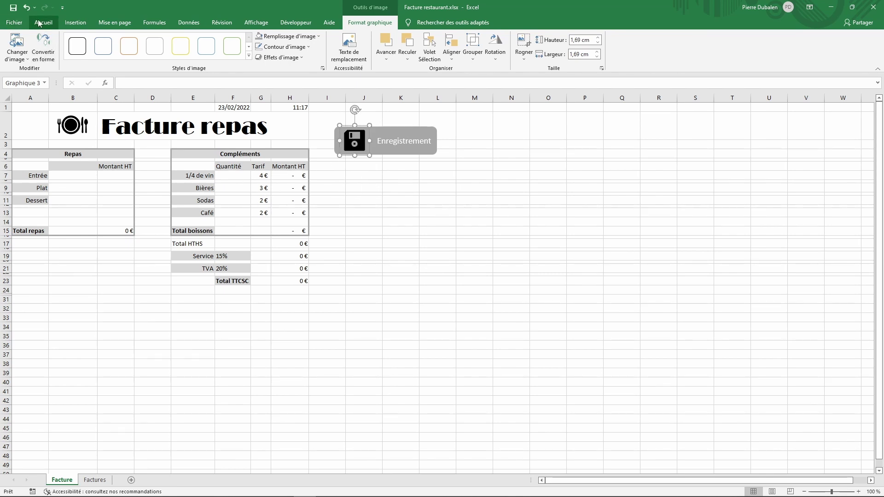
click(41, 22)
click(190, 54)
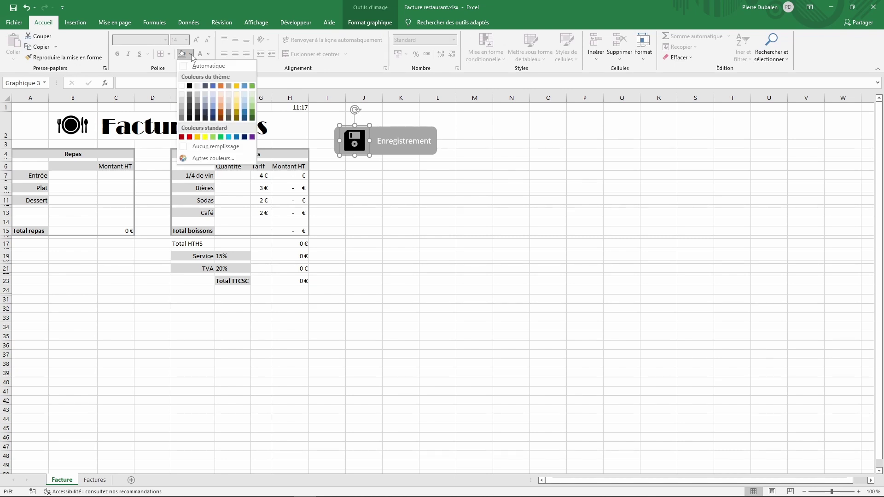
click(186, 68)
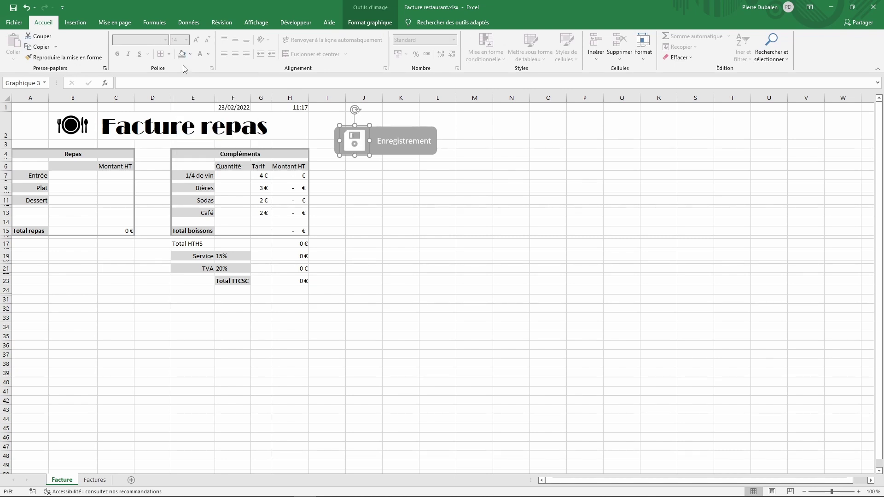
click(372, 195)
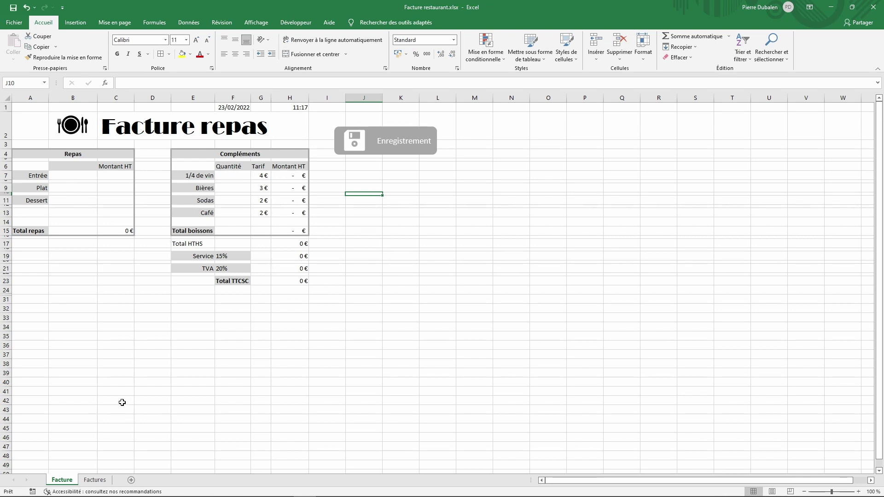
Check the archive on Factures, and on Facture choose Potage as the Entrée and Pizza as the Plat.
click(95, 481)
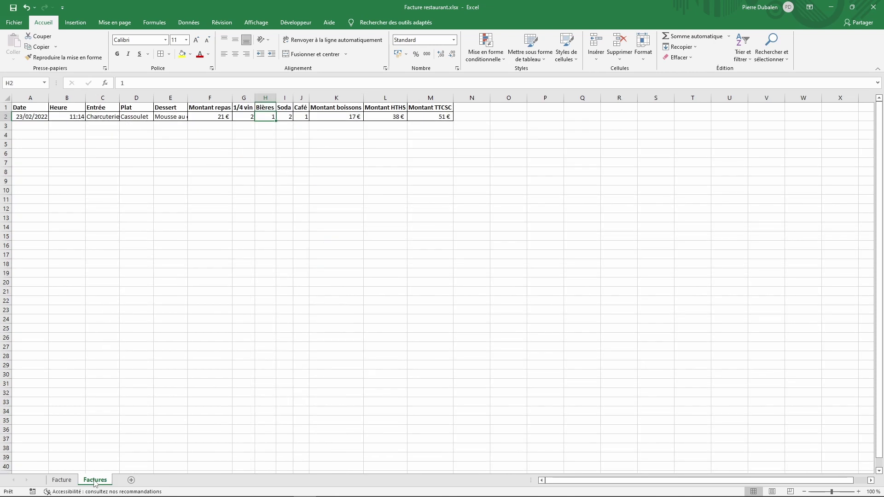
click(63, 481)
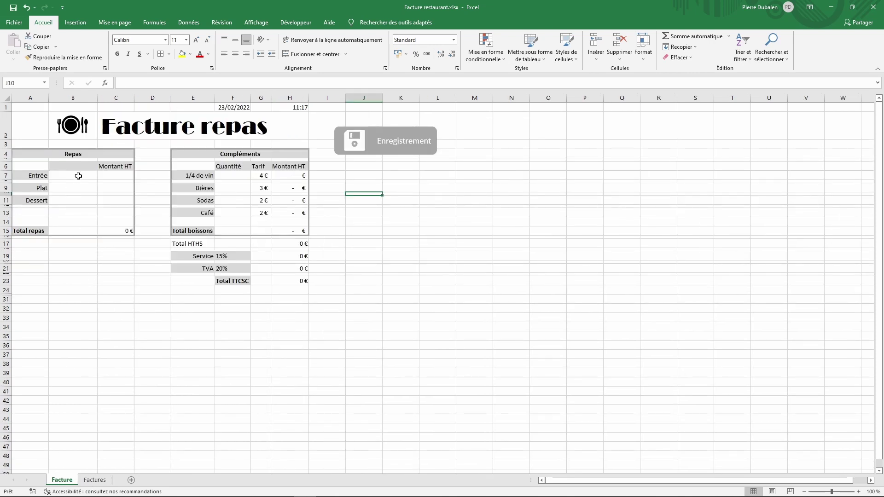
click(93, 175)
click(103, 176)
click(66, 198)
click(82, 188)
click(101, 187)
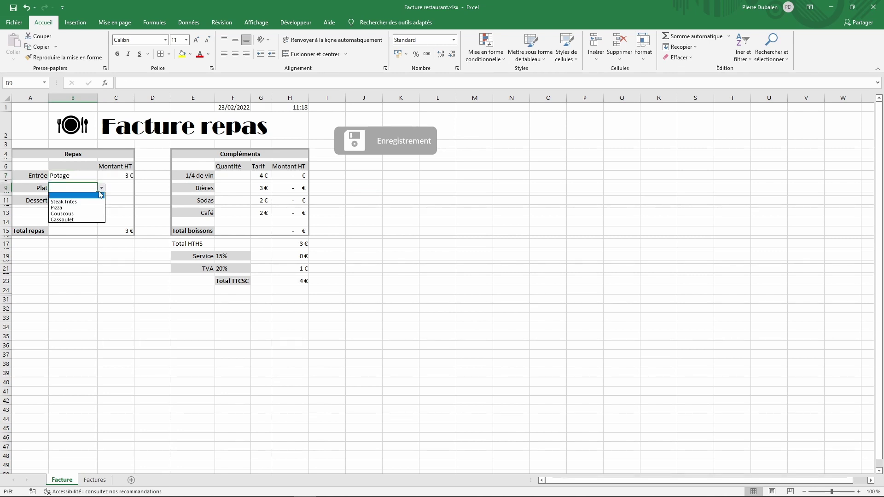
click(70, 208)
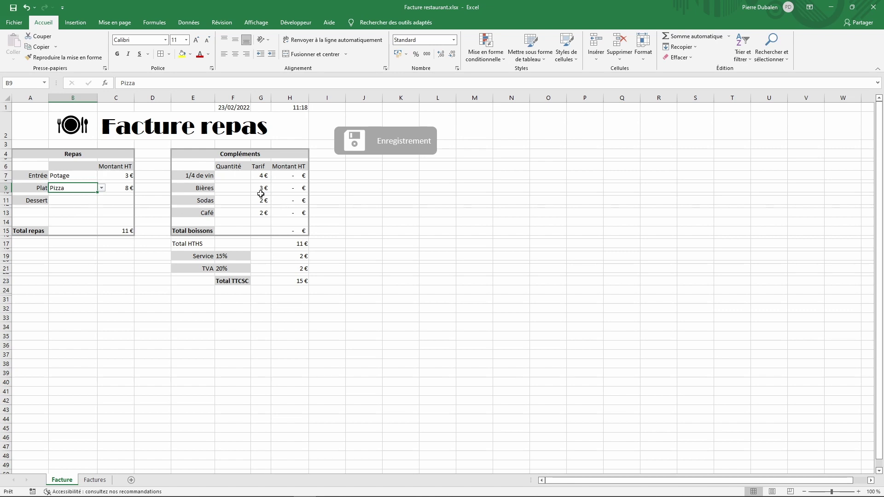
Enter a quantity of 1 for 1/4 de vin and 1 for Café in the Compléments table.
click(243, 175)
text(1)
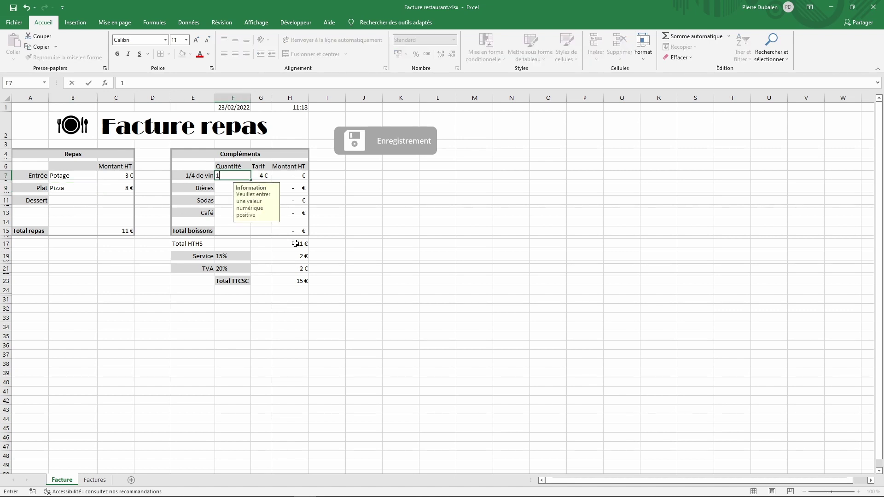
click(225, 214)
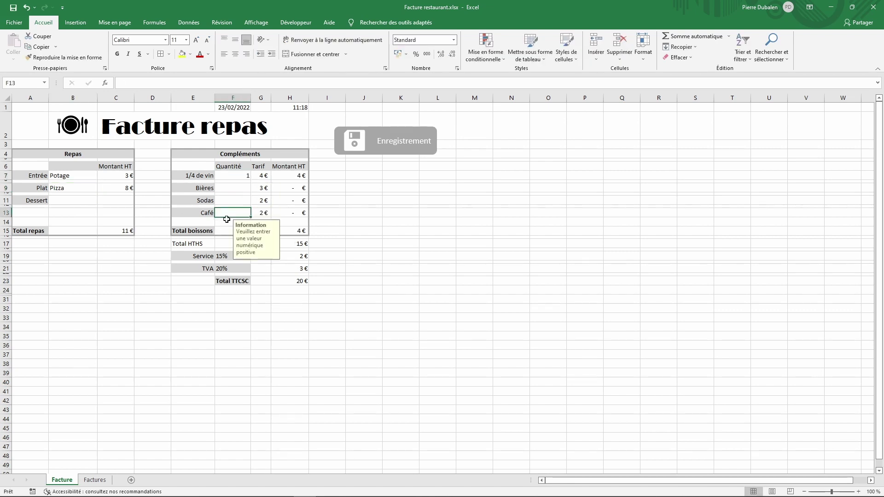
text(1)
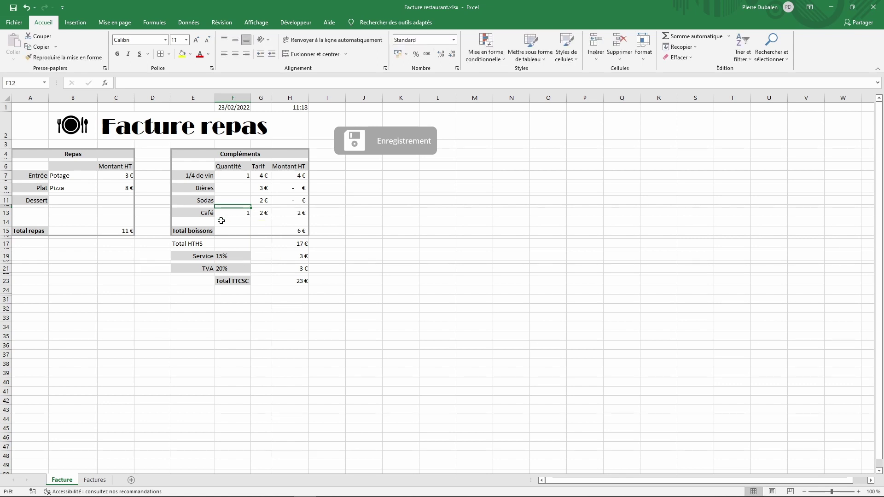
Archive the order with the Enregistrement button, check its row on Factures, and return to the Facture sheet.
click(390, 144)
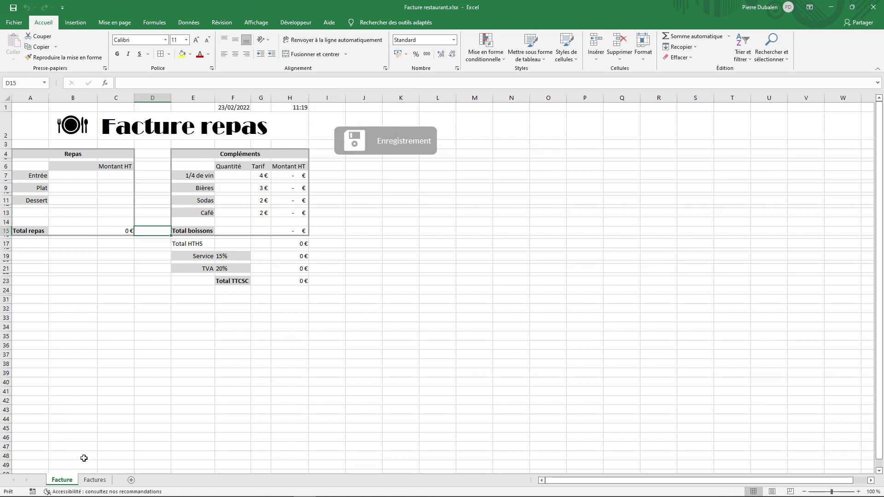
click(94, 481)
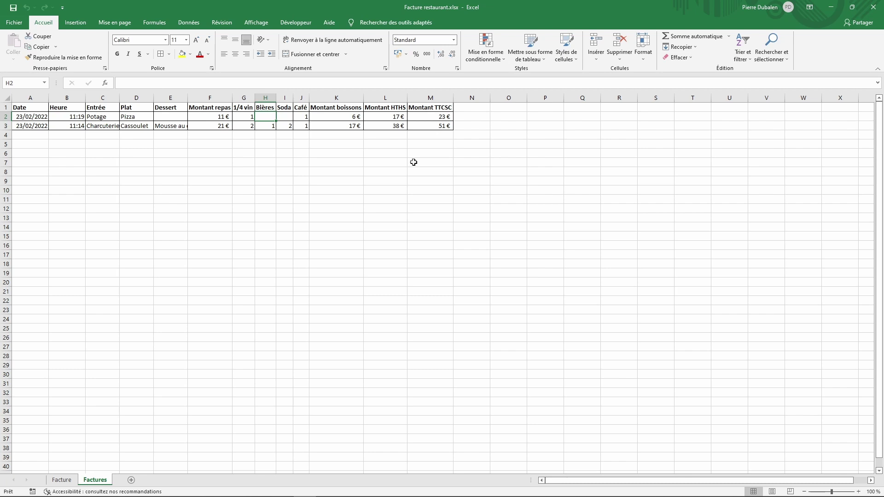
click(61, 480)
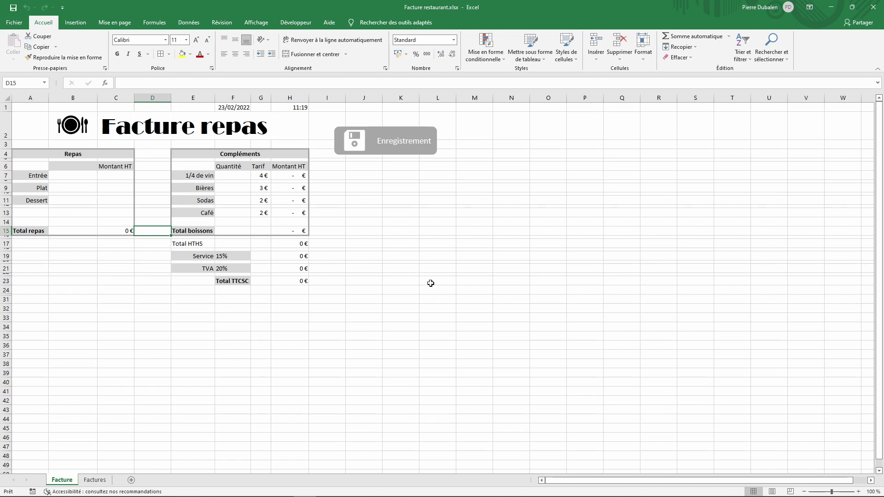
Save the workbook as the macro-enabled file Facture restaurant.xlsm in the Exercice 01 Facture restaurant folder.
click(11, 28)
click(38, 149)
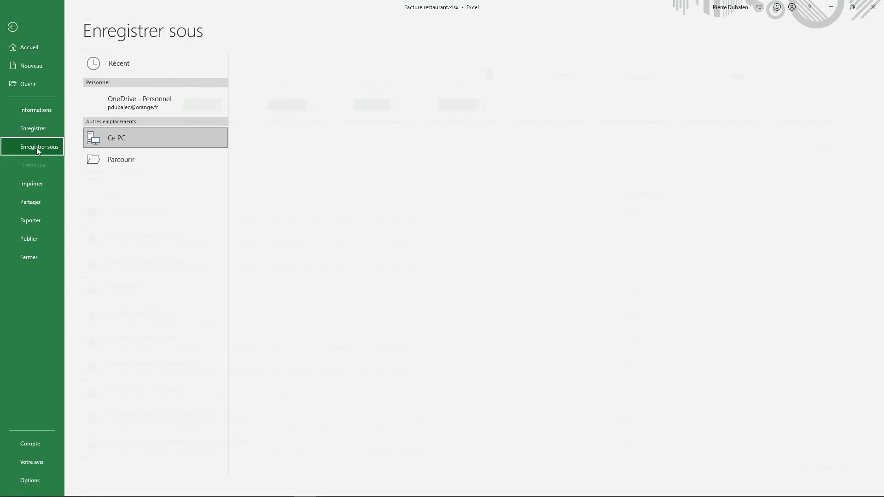
click(332, 114)
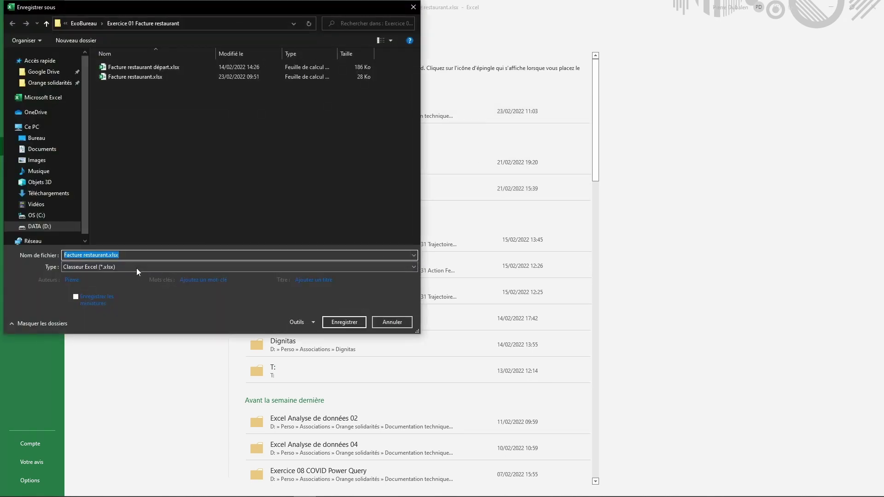
click(136, 267)
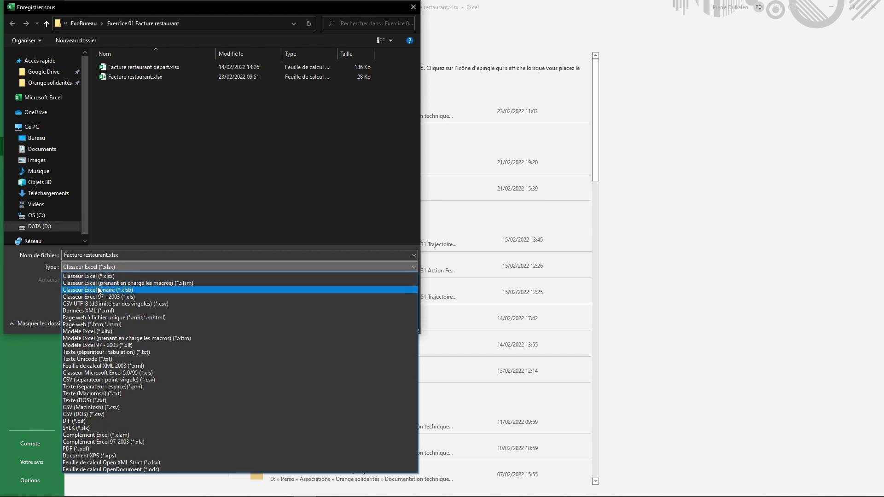
click(160, 283)
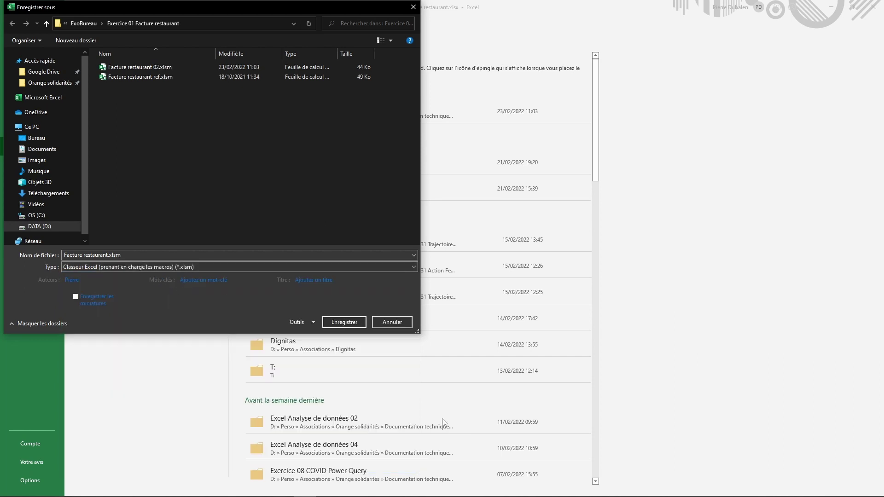
click(335, 323)
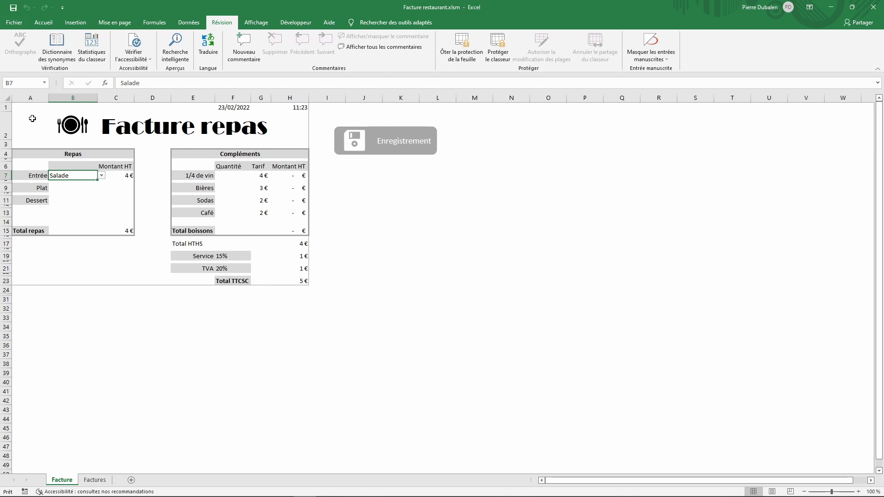
Compare the Facture form with the archived orders on the Factures sheet, ending on Factures.
click(94, 480)
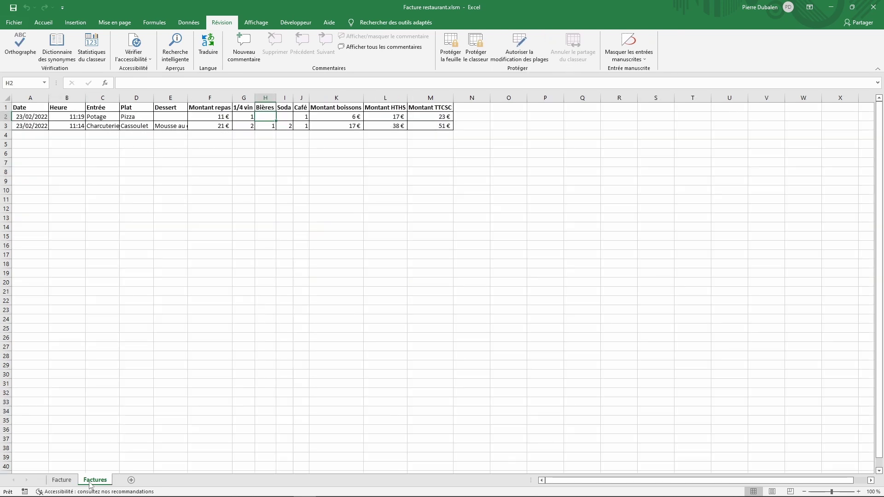
click(61, 480)
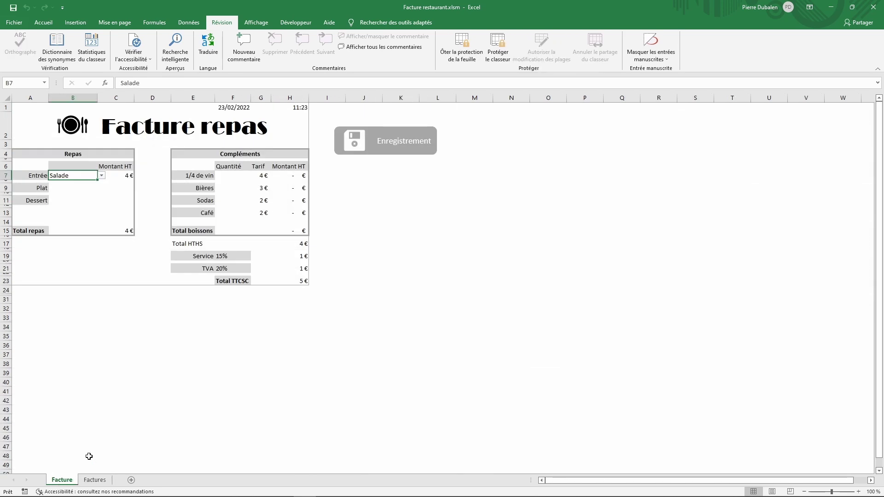
click(95, 480)
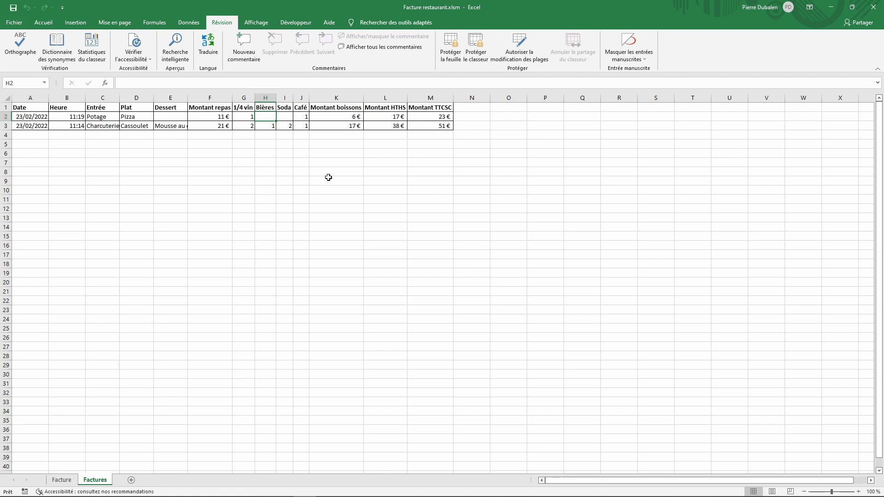
click(42, 22)
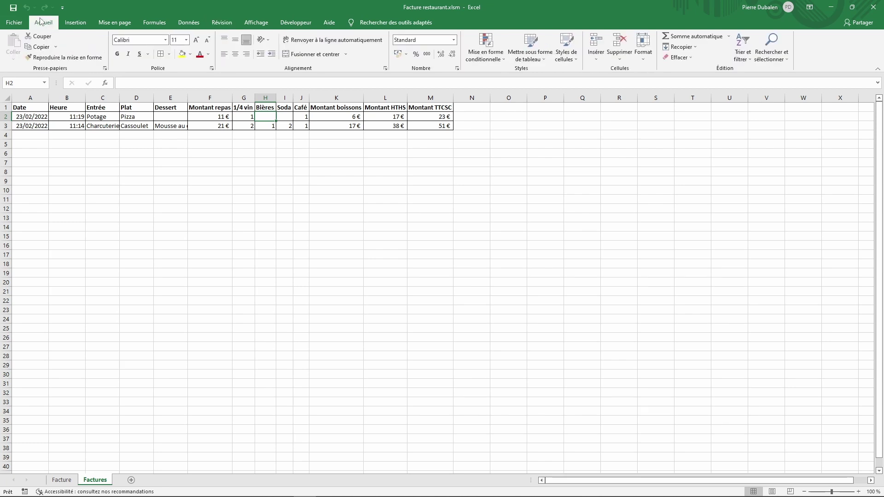